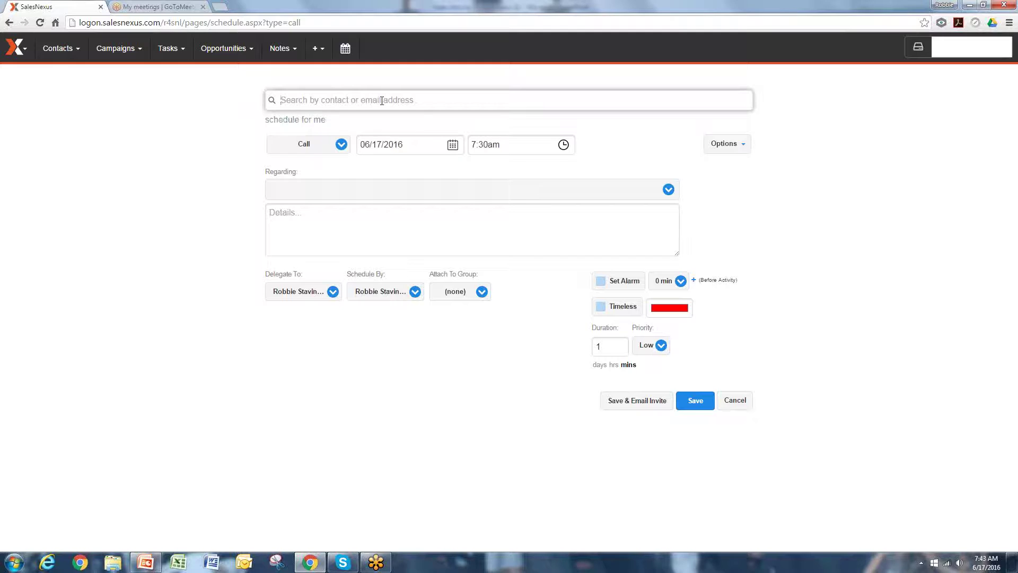
Choose SN Admin as the contact for the scheduled call, keeping the Call type, the date 06/17/2016 and the time 7:30am.
{"action": "type", "text": "sn"}
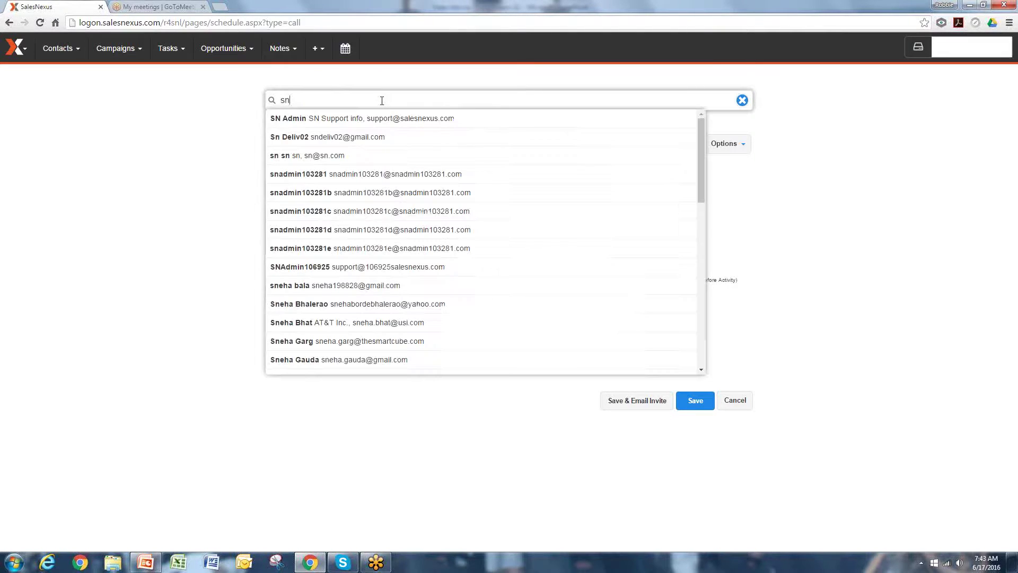
{"action": "left_click", "coordinate": [349, 119]}
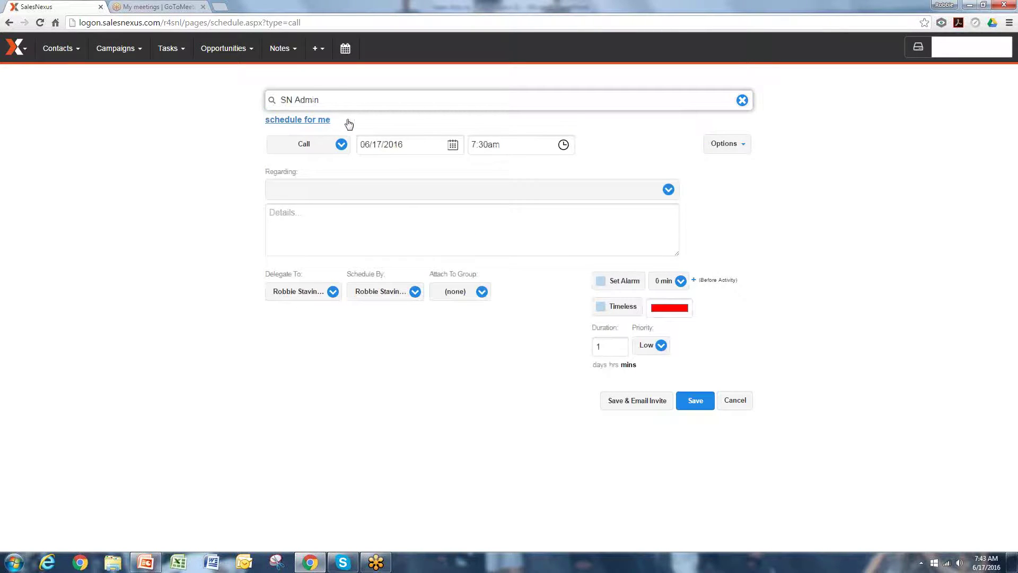
{"action": "left_click", "coordinate": [341, 144]}
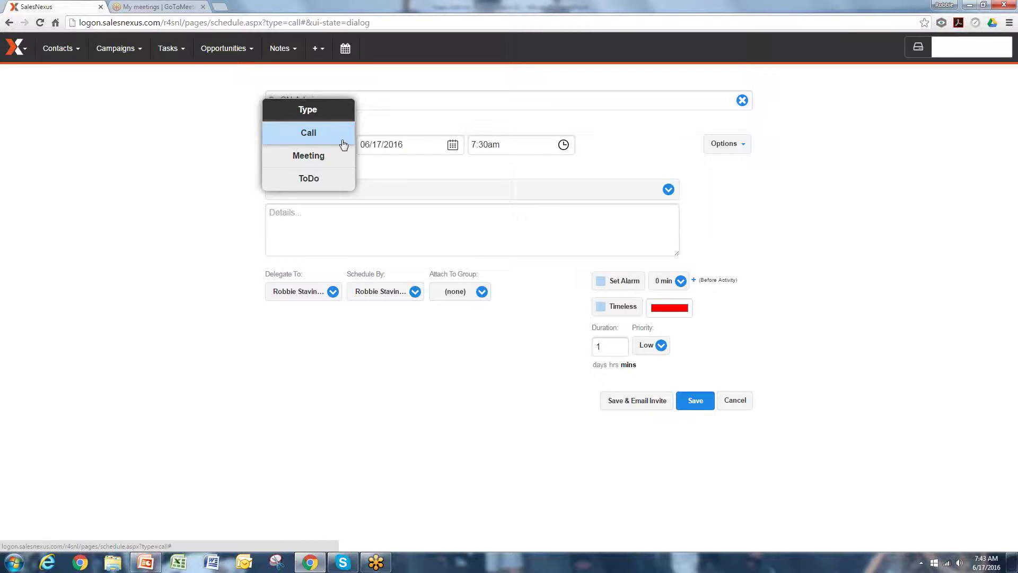
{"action": "left_click", "coordinate": [342, 139]}
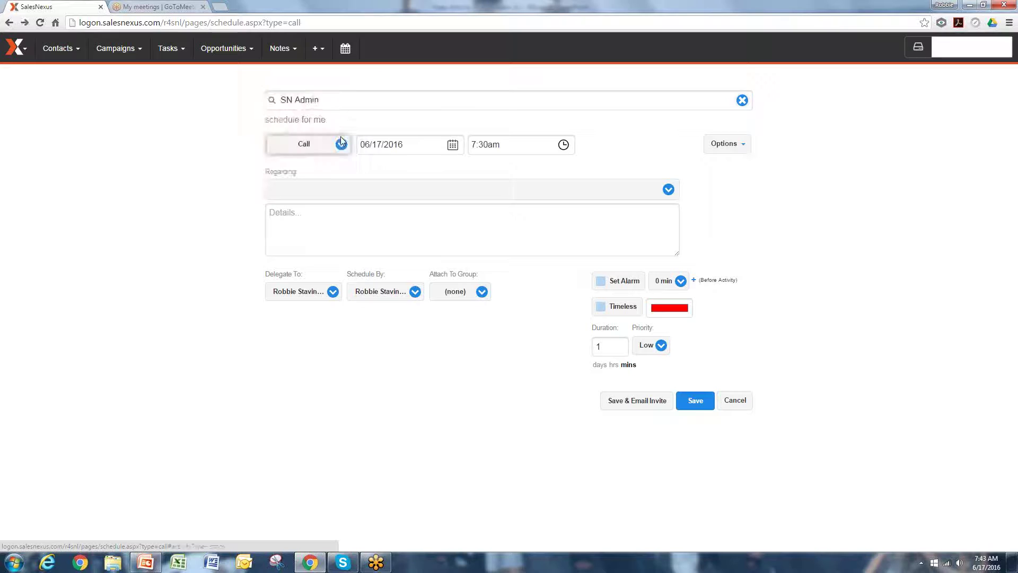
{"action": "left_click", "coordinate": [453, 150]}
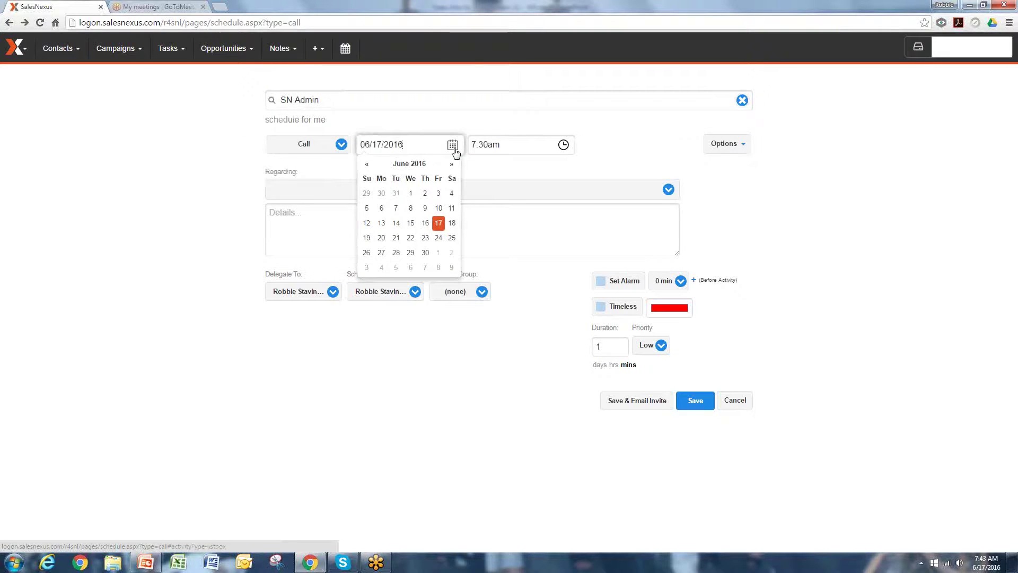
{"action": "left_click", "coordinate": [563, 145]}
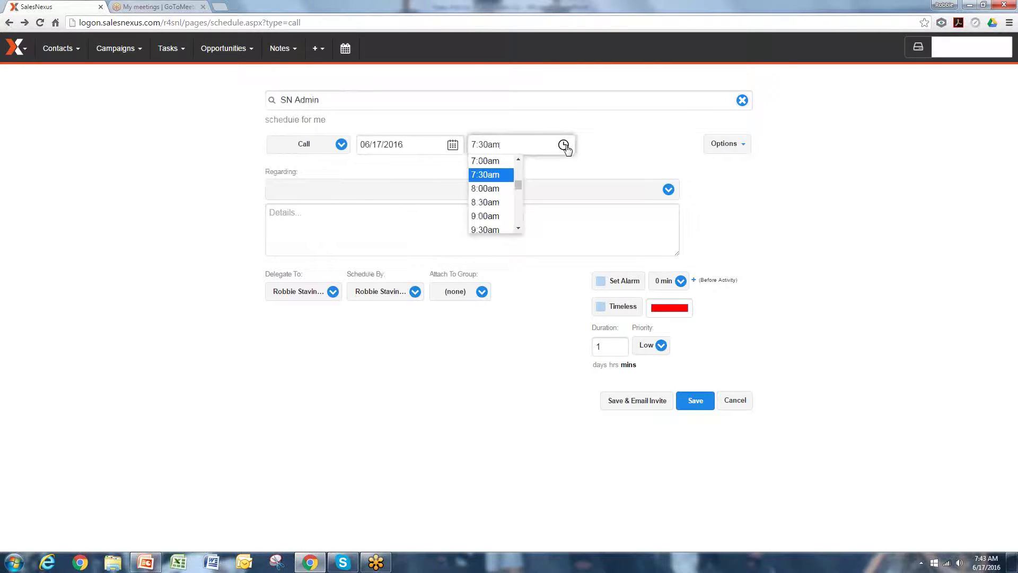
Set what the call is regarding to "Follow up call".
{"action": "left_click", "coordinate": [669, 190]}
{"action": "left_click", "coordinate": [668, 191]}
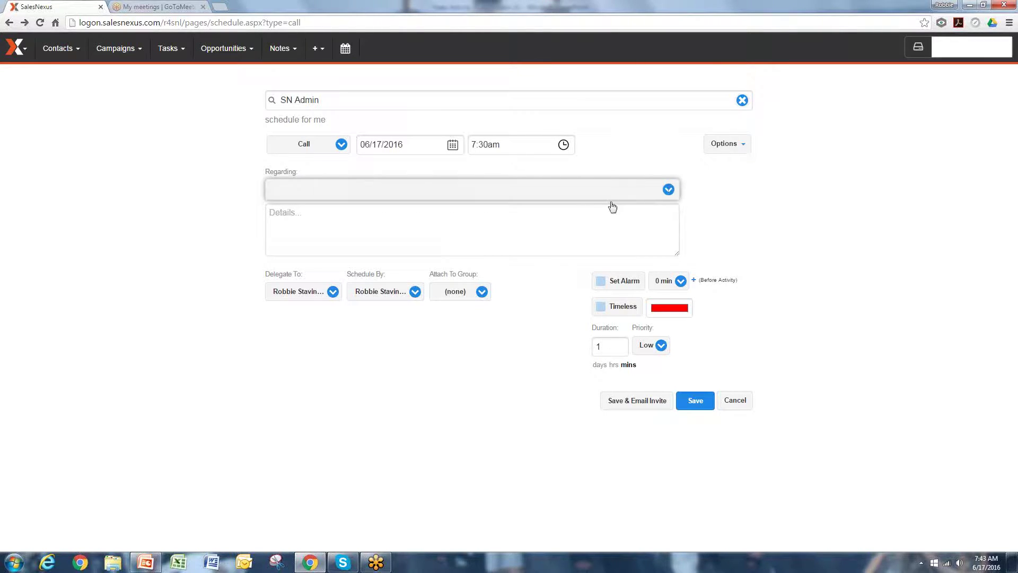
{"action": "left_click", "coordinate": [664, 195]}
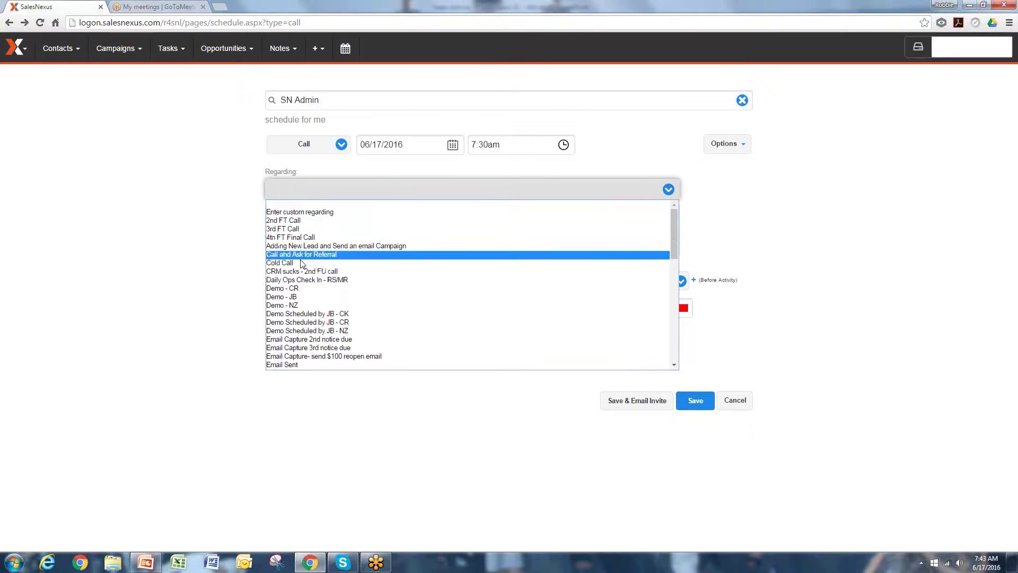
{"action": "scroll", "coordinate": [335, 292], "scroll_direction": "down", "scroll_amount": 6}
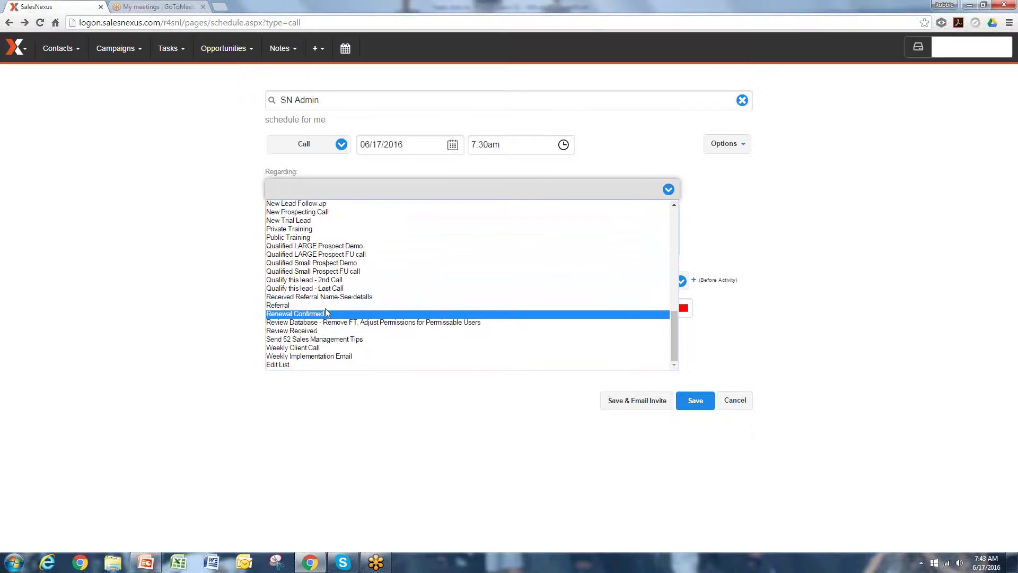
{"action": "scroll", "coordinate": [322, 277], "scroll_direction": "up", "scroll_amount": 4}
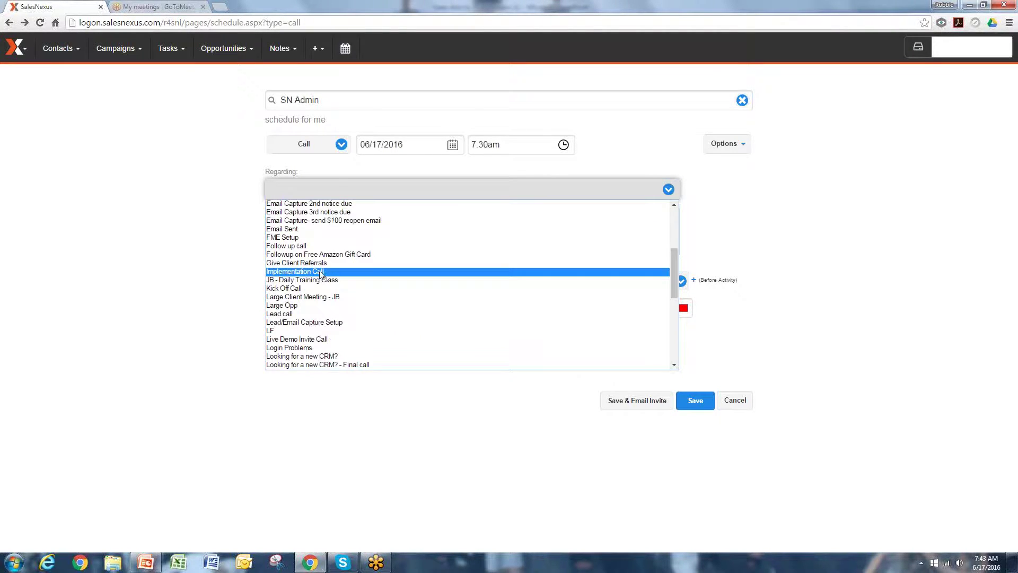
{"action": "left_click", "coordinate": [308, 245]}
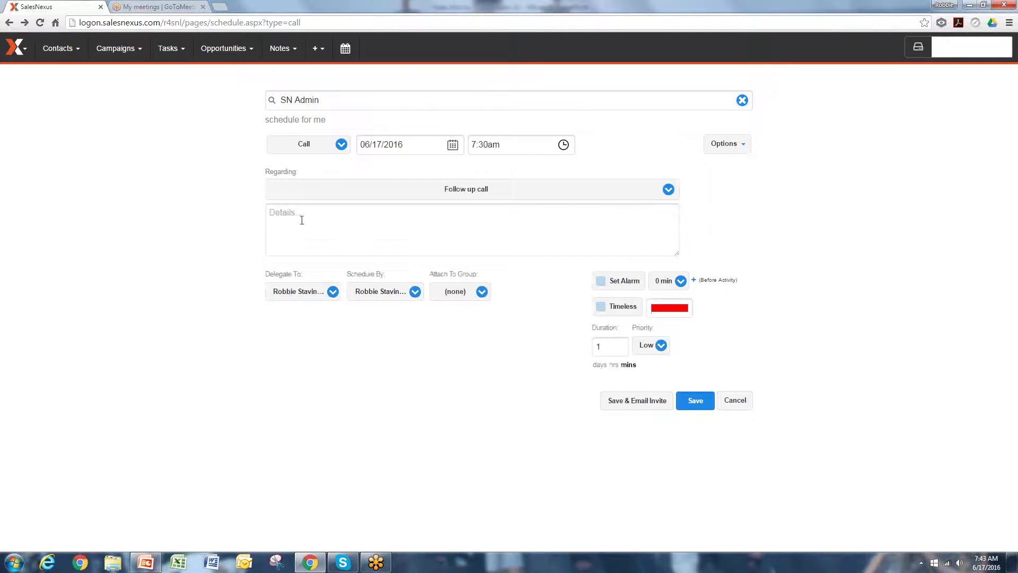
Enter "check in on open sales" as the details of the call.
{"action": "left_click", "coordinate": [305, 220]}
{"action": "type", "text": "c"}
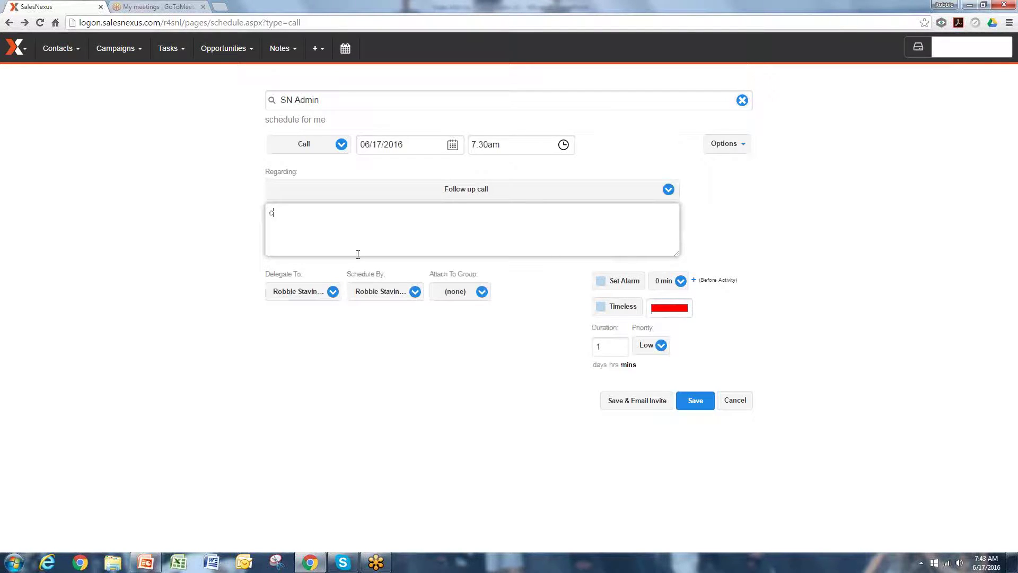
{"action": "type", "text": "heck in on open sales"}
Check the delegate and priority choices, keep the current delegate and Low priority, and save the call.
{"action": "left_click", "coordinate": [329, 293]}
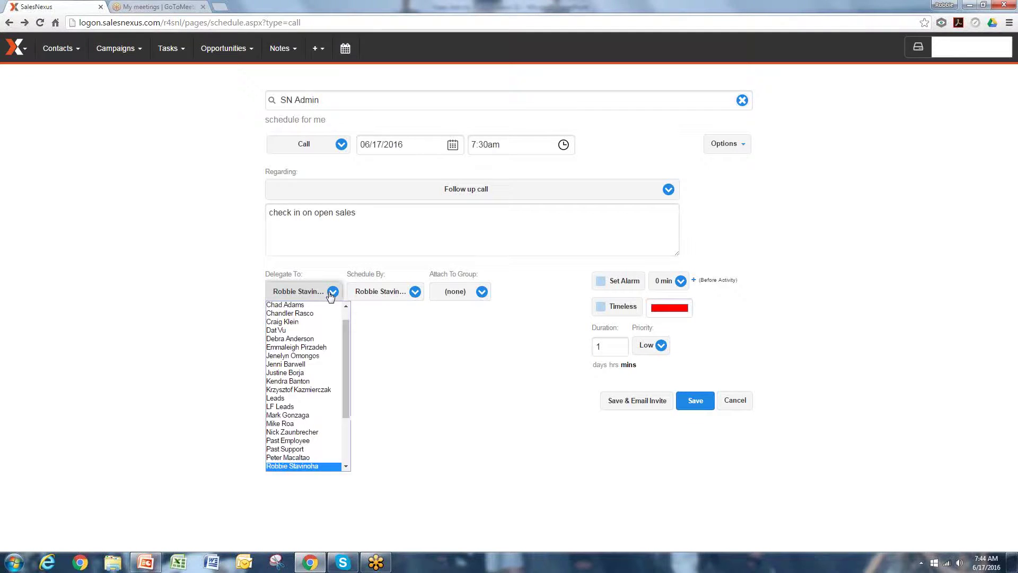
{"action": "left_click", "coordinate": [330, 293]}
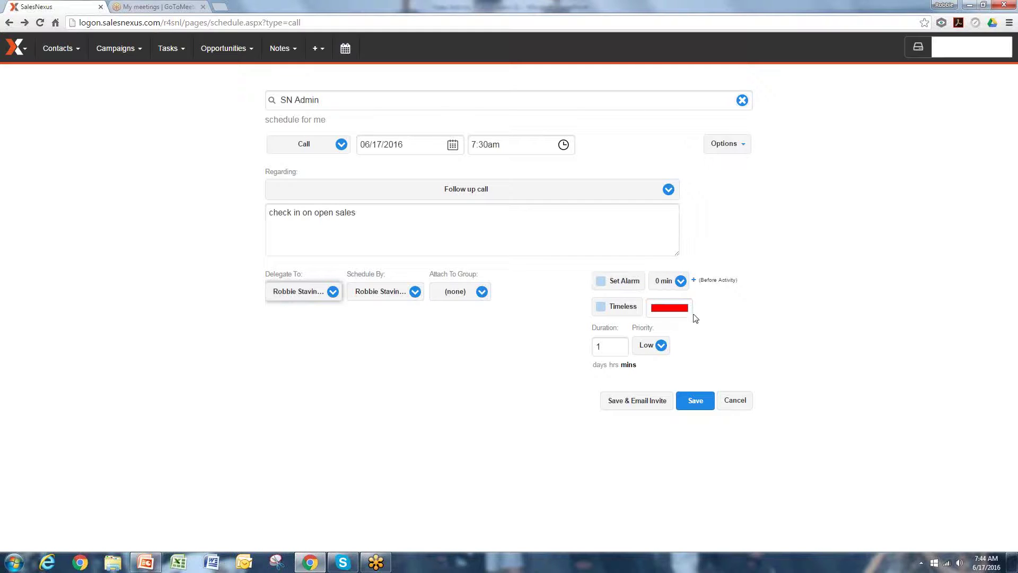
{"action": "left_click", "coordinate": [661, 346]}
{"action": "left_click", "coordinate": [666, 341]}
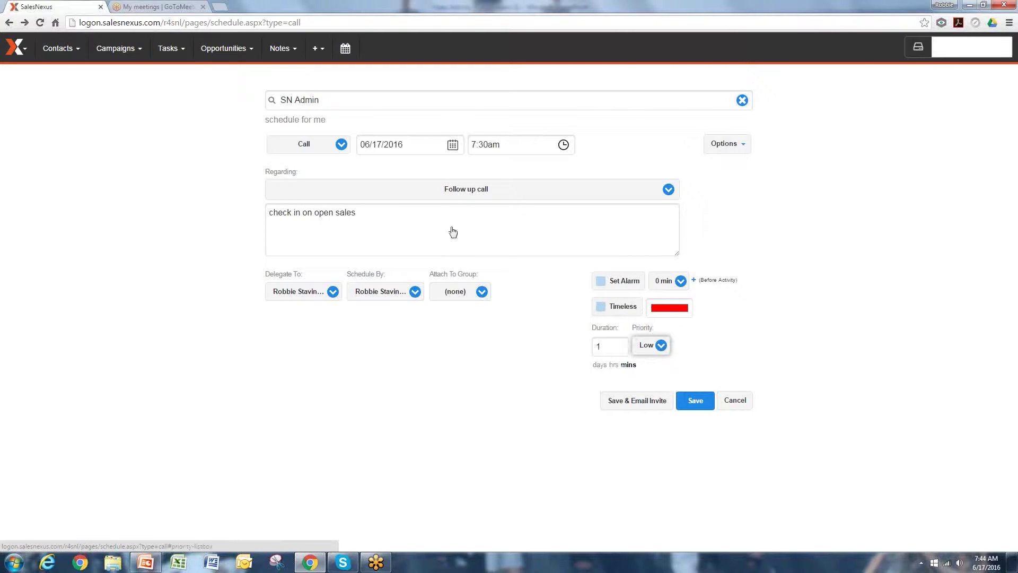
{"action": "left_click", "coordinate": [697, 405]}
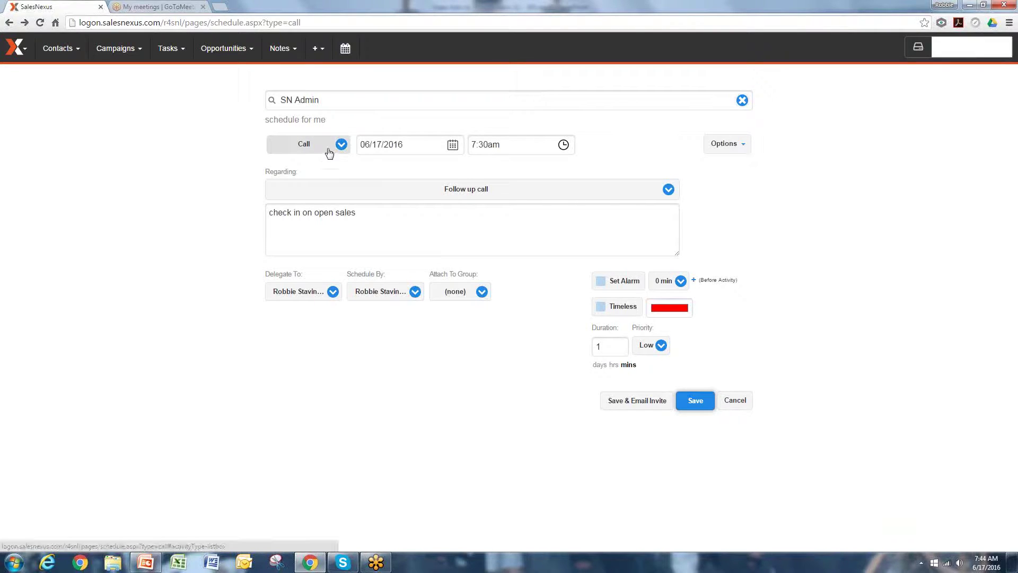
Start scheduling a meeting and choose SN Admin as its contact.
{"action": "left_click", "coordinate": [175, 50]}
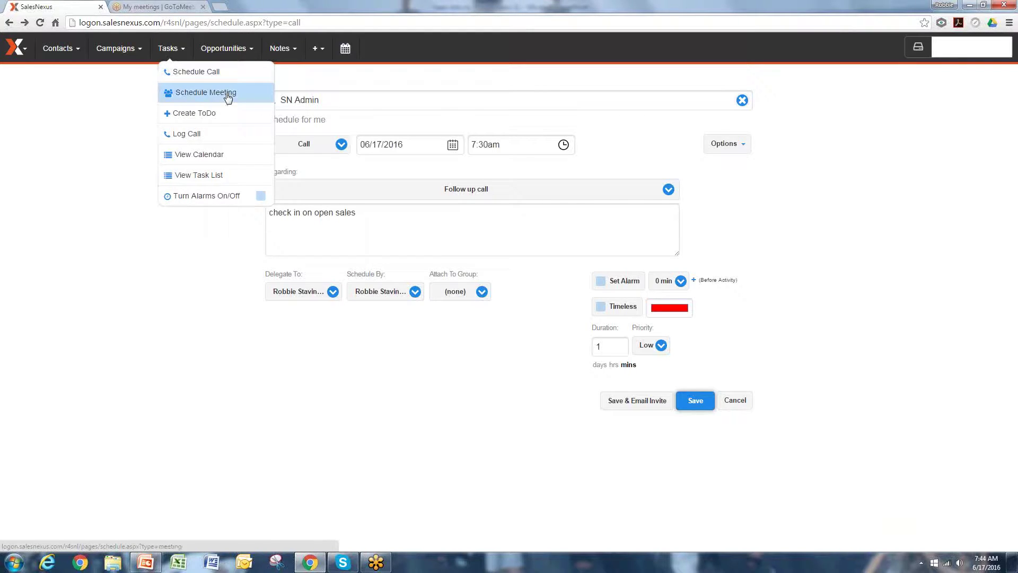
{"action": "left_click", "coordinate": [254, 94]}
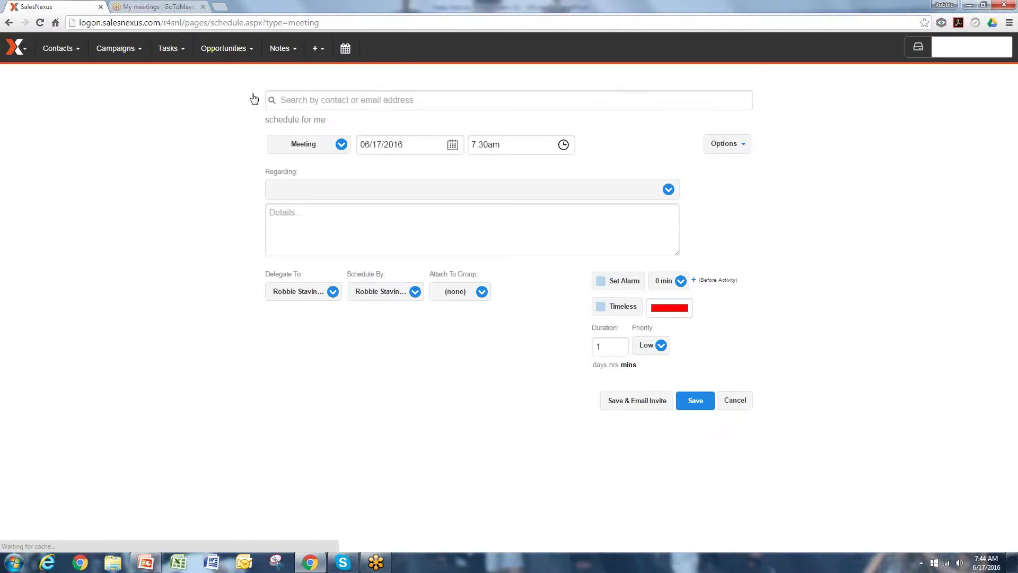
{"action": "left_click", "coordinate": [330, 98]}
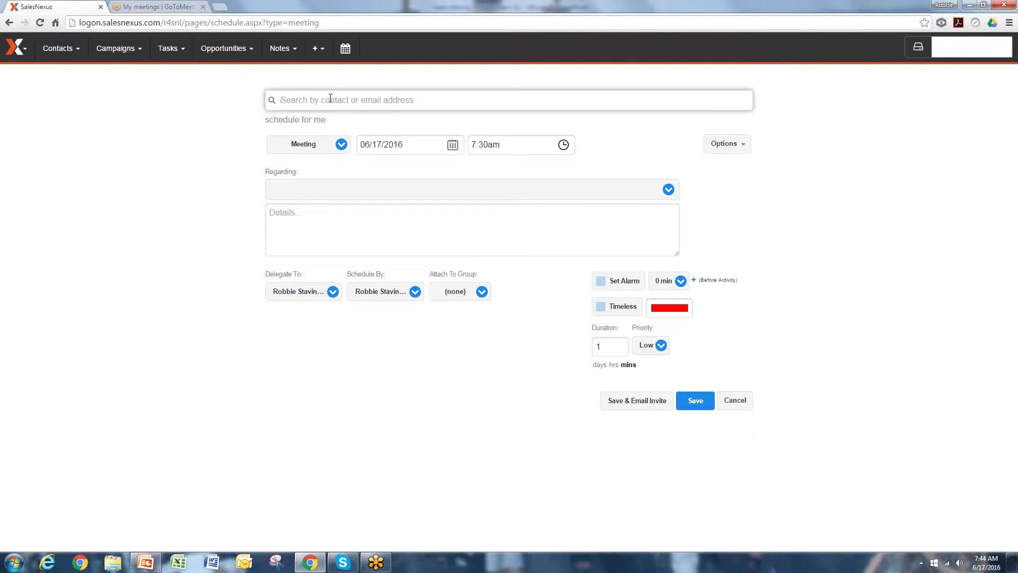
{"action": "type", "text": "sn ad"}
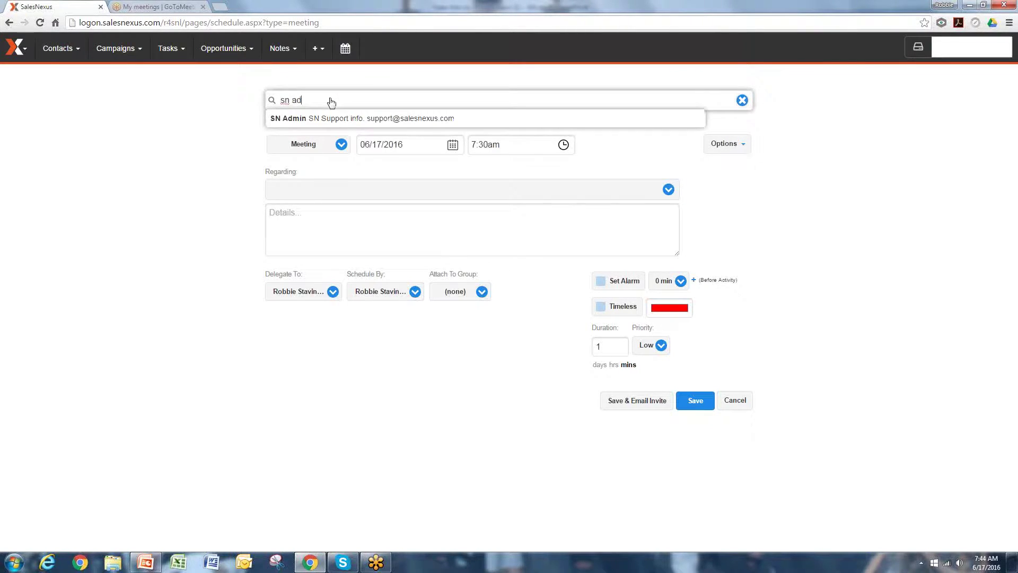
{"action": "left_click", "coordinate": [382, 120]}
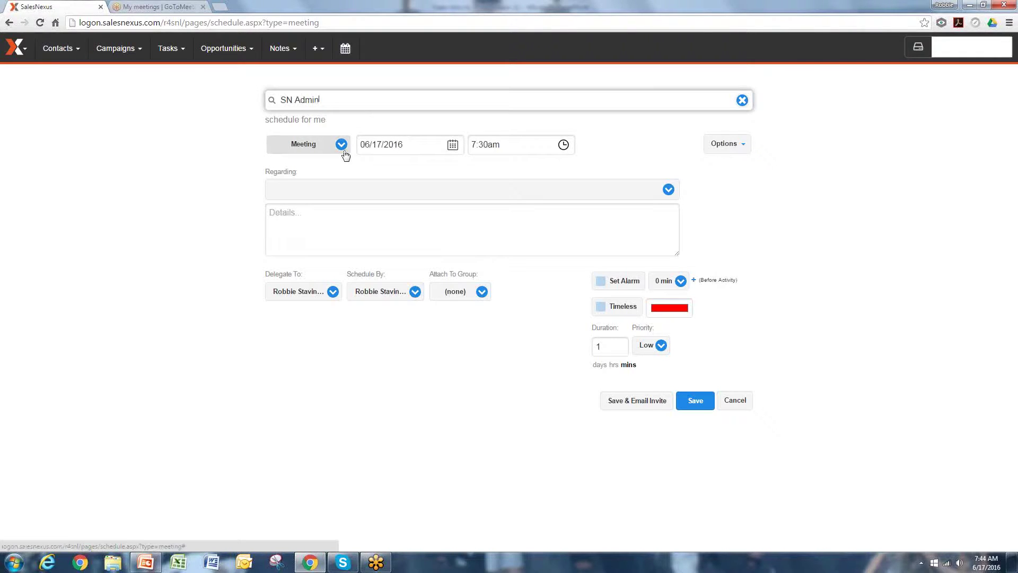
Check the meeting's additional options and set what it is regarding to "Weekly Client Call".
{"action": "left_click", "coordinate": [740, 156]}
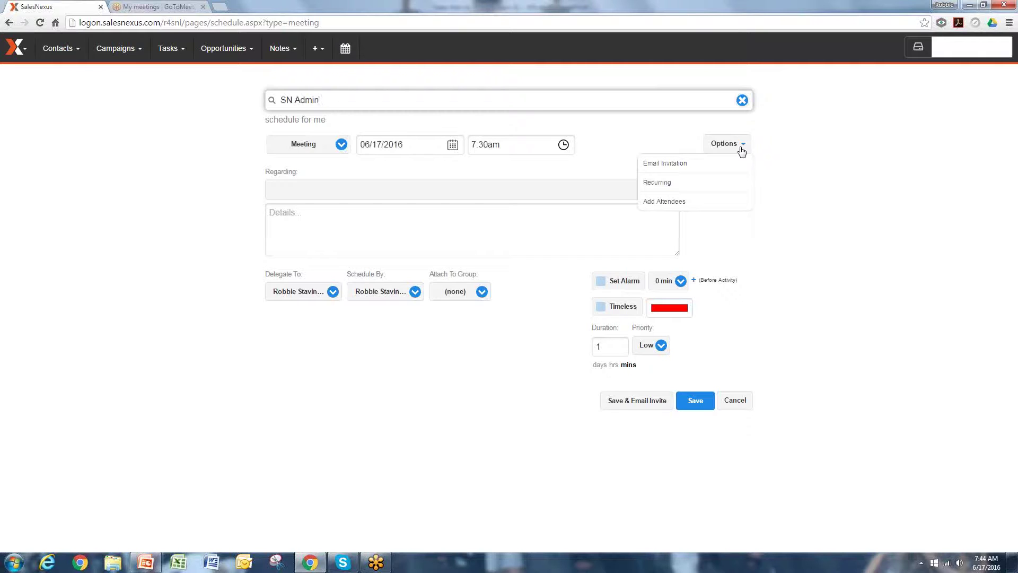
{"action": "left_click", "coordinate": [709, 206]}
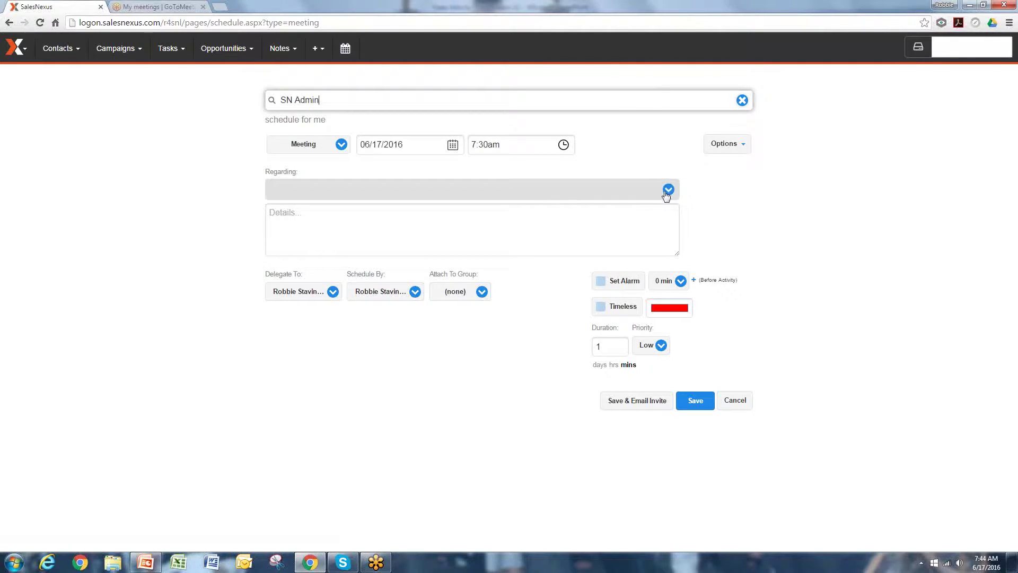
{"action": "left_click", "coordinate": [667, 191]}
{"action": "left_click", "coordinate": [623, 195]}
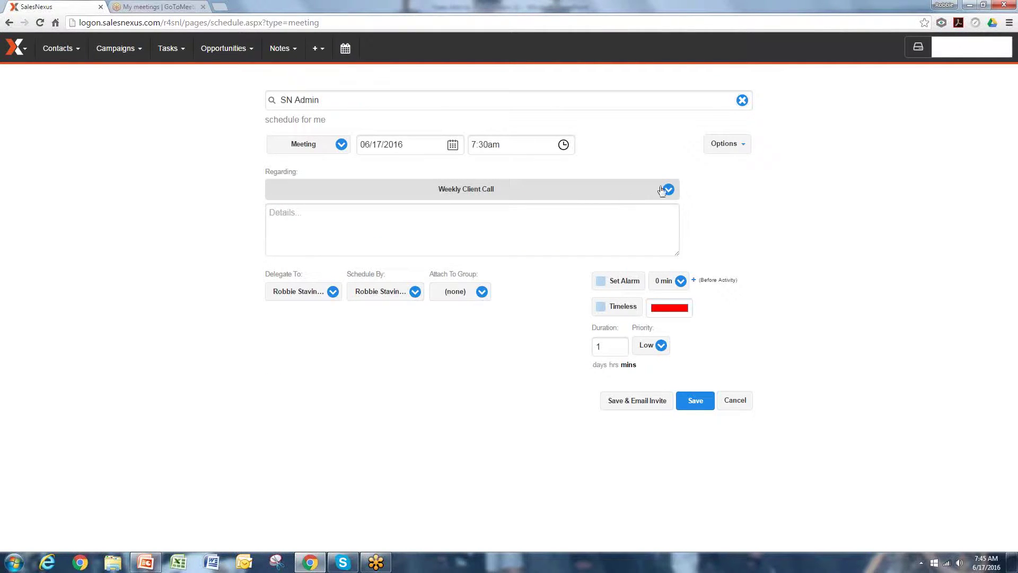
Enter "check in on details" as the meeting details and save the meeting with an email invite.
{"action": "left_click", "coordinate": [507, 220]}
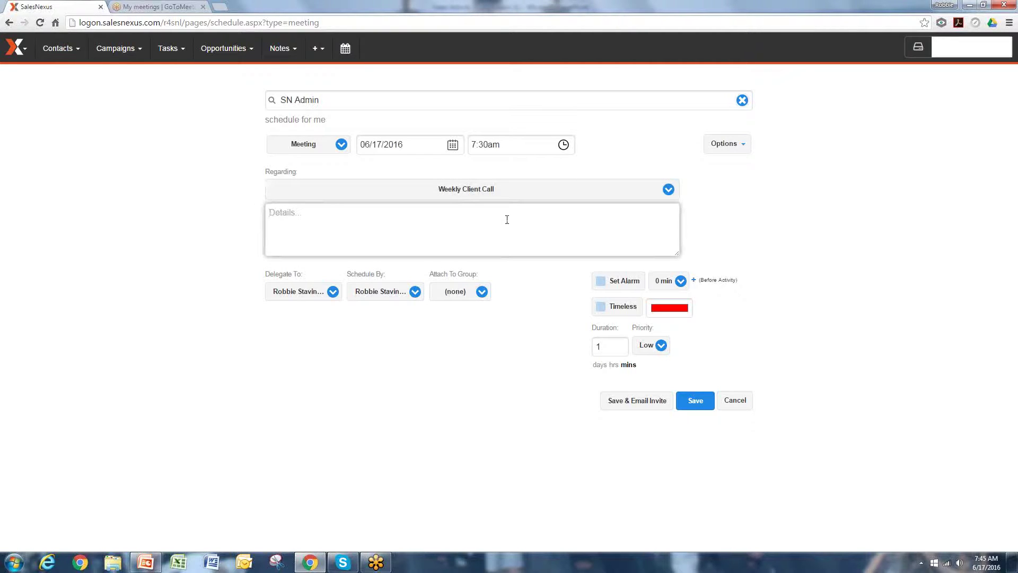
{"action": "type", "text": "check in on details"}
{"action": "left_click", "coordinate": [634, 407]}
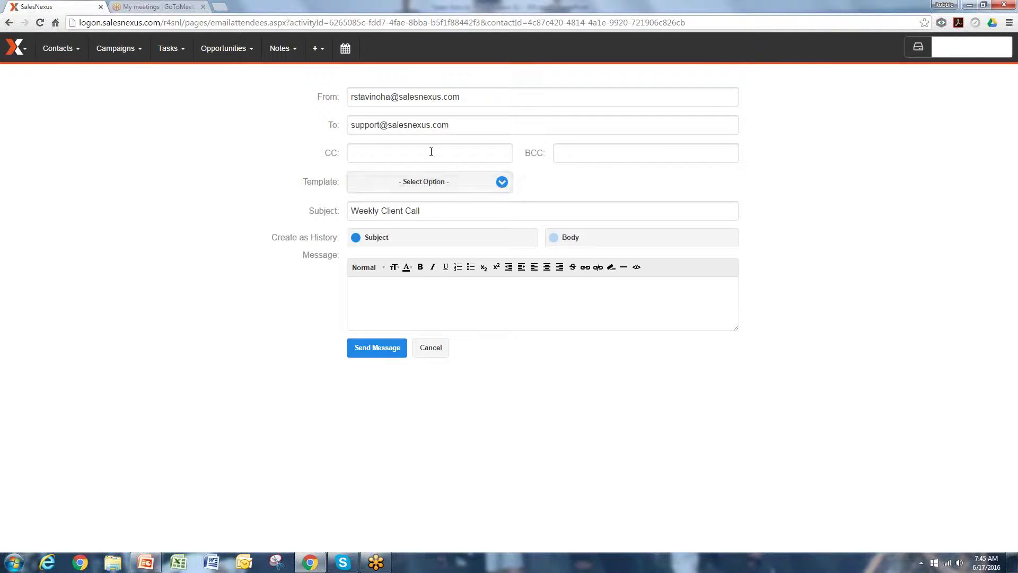
Apply the "Z-SYNC - Account Created" template to the invitation email and send the message.
{"action": "left_click", "coordinate": [497, 183]}
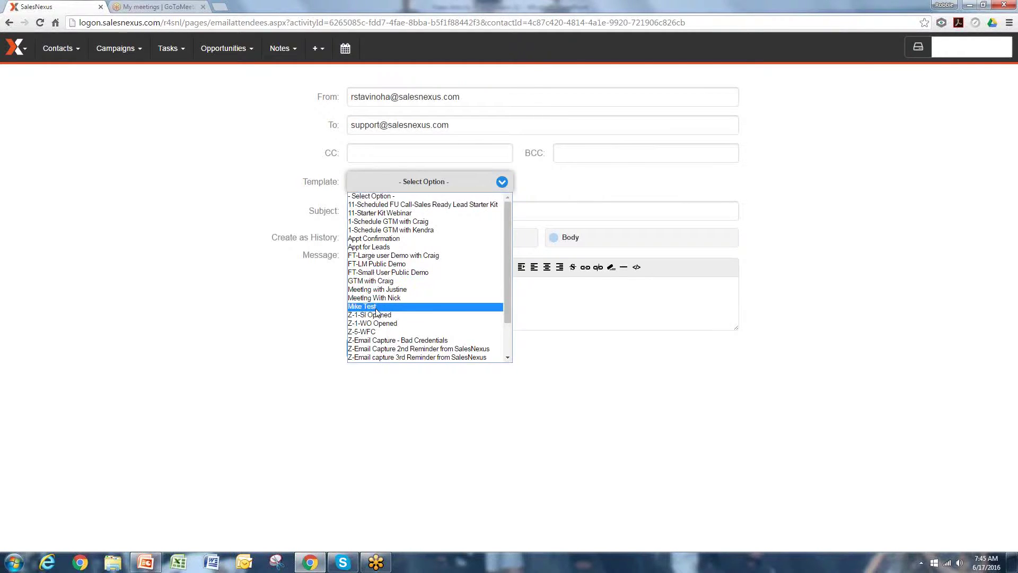
{"action": "scroll", "coordinate": [393, 329], "scroll_direction": "down", "scroll_amount": 2}
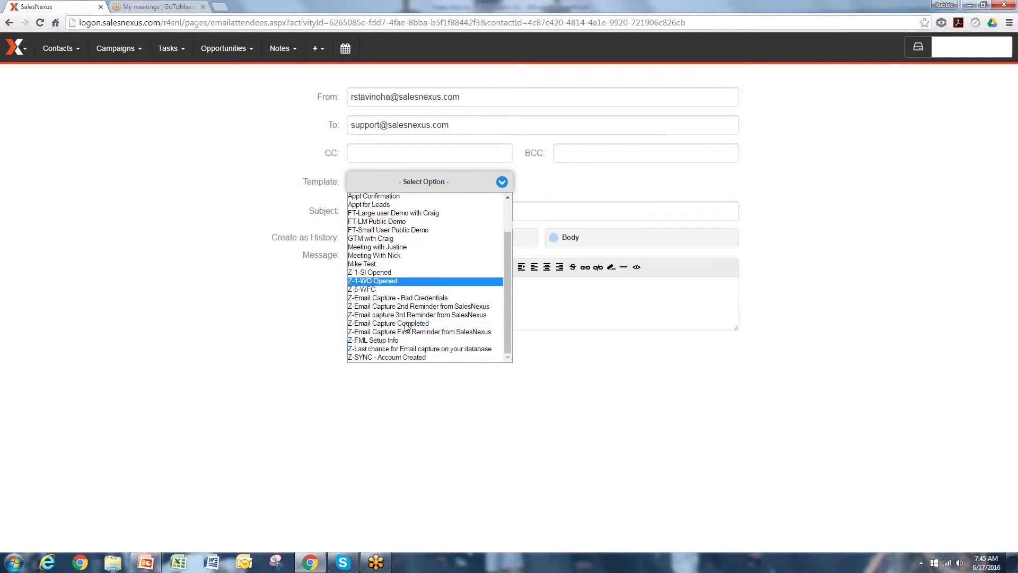
{"action": "left_click", "coordinate": [406, 357]}
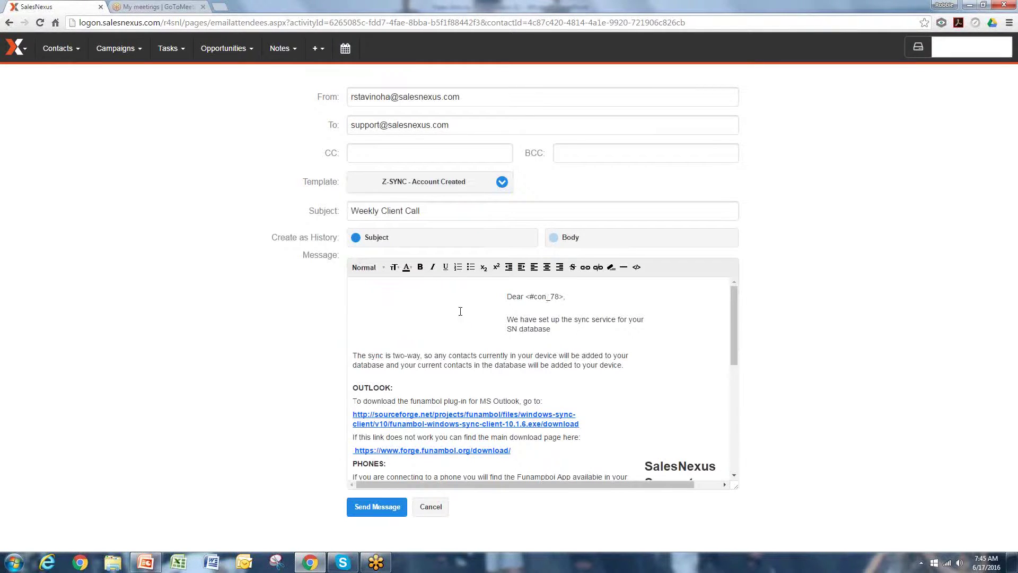
{"action": "scroll", "coordinate": [636, 342], "scroll_direction": "down", "scroll_amount": 8}
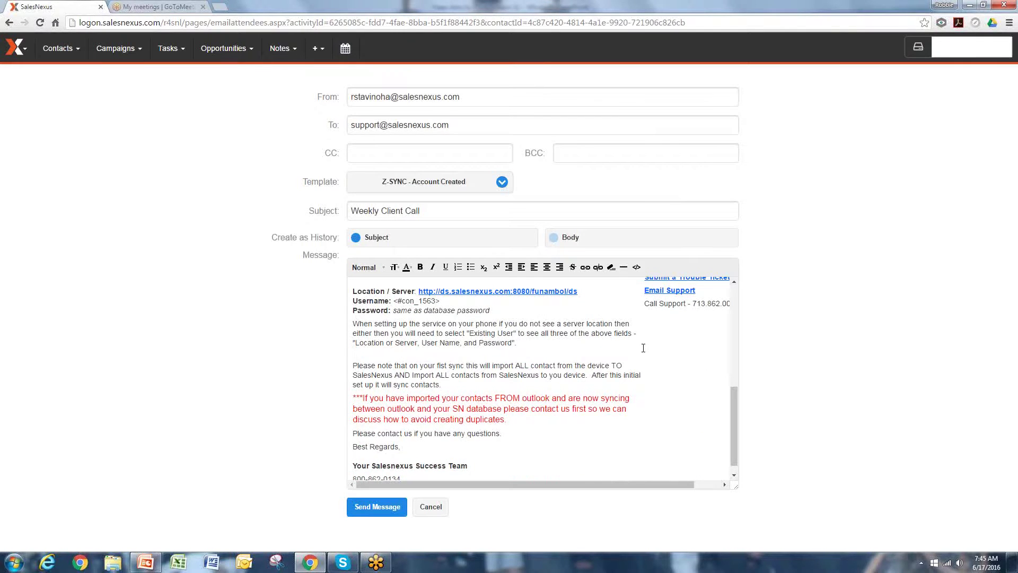
{"action": "scroll", "coordinate": [643, 348], "scroll_direction": "up", "scroll_amount": 8}
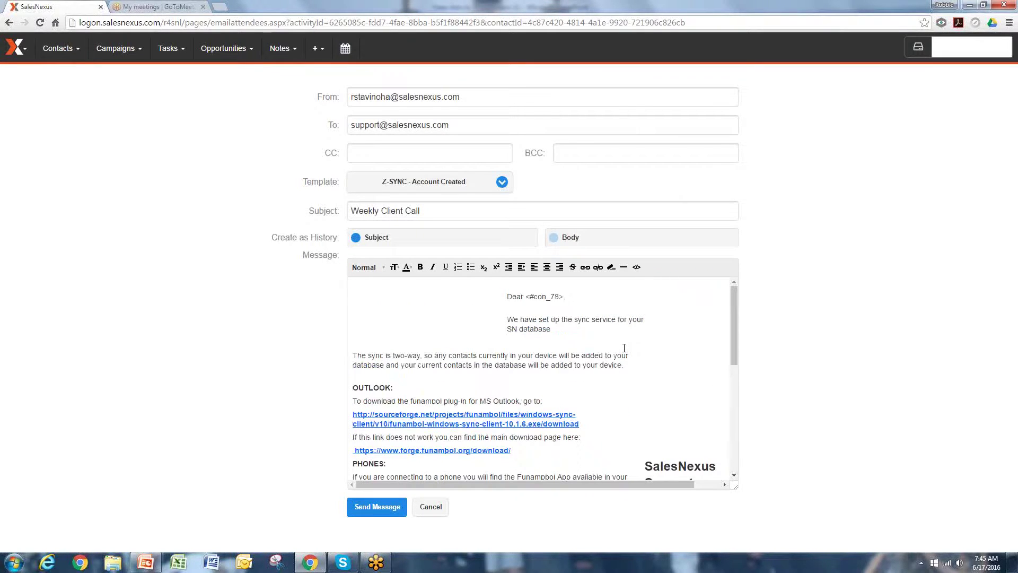
{"action": "left_click", "coordinate": [378, 509]}
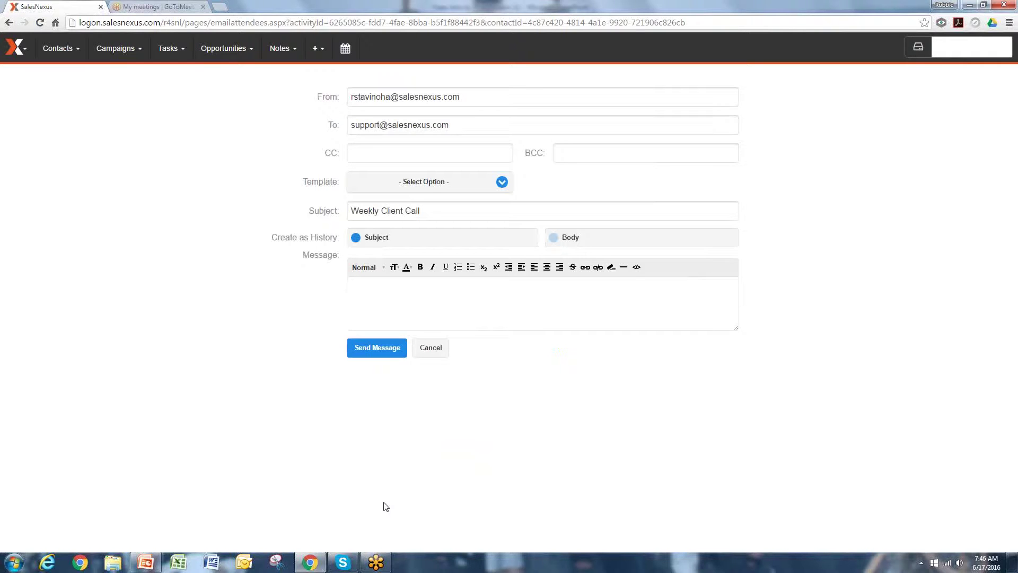
Start creating a ToDo and choose the account holder's own record as its contact.
{"action": "mouse_move", "coordinate": [167, 56]}
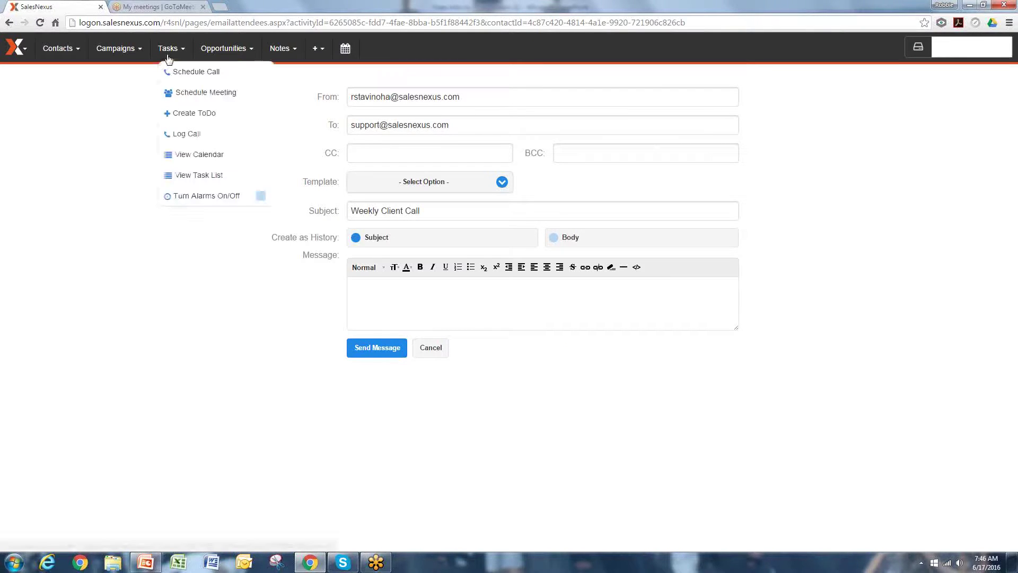
{"action": "left_click", "coordinate": [180, 120]}
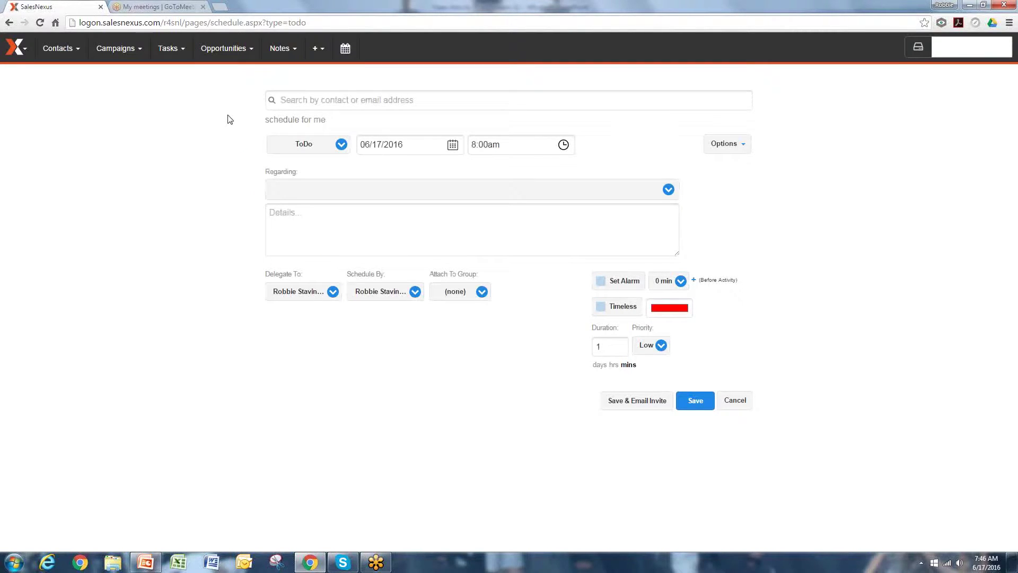
{"action": "left_click", "coordinate": [398, 97]}
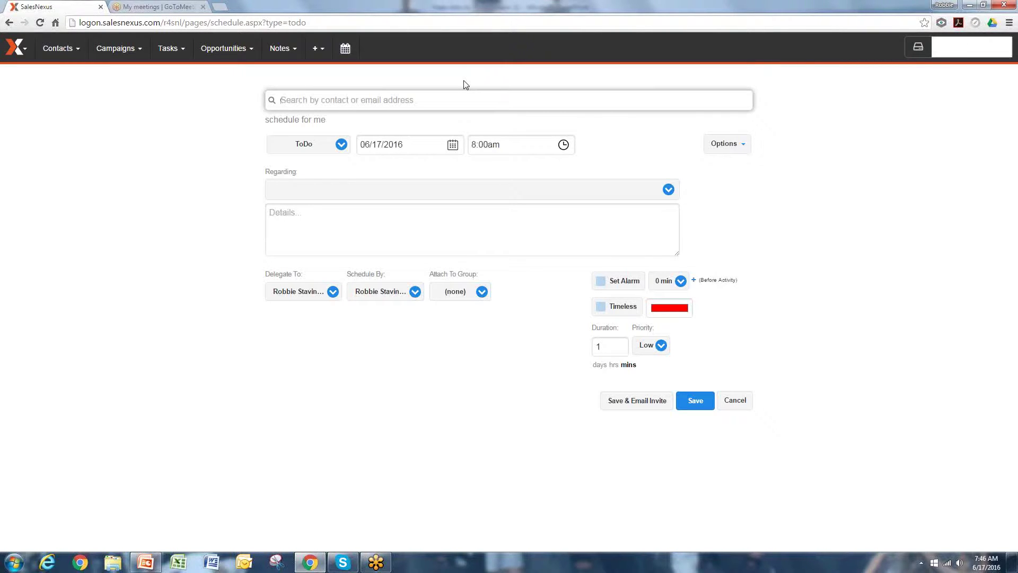
{"action": "left_click", "coordinate": [293, 126]}
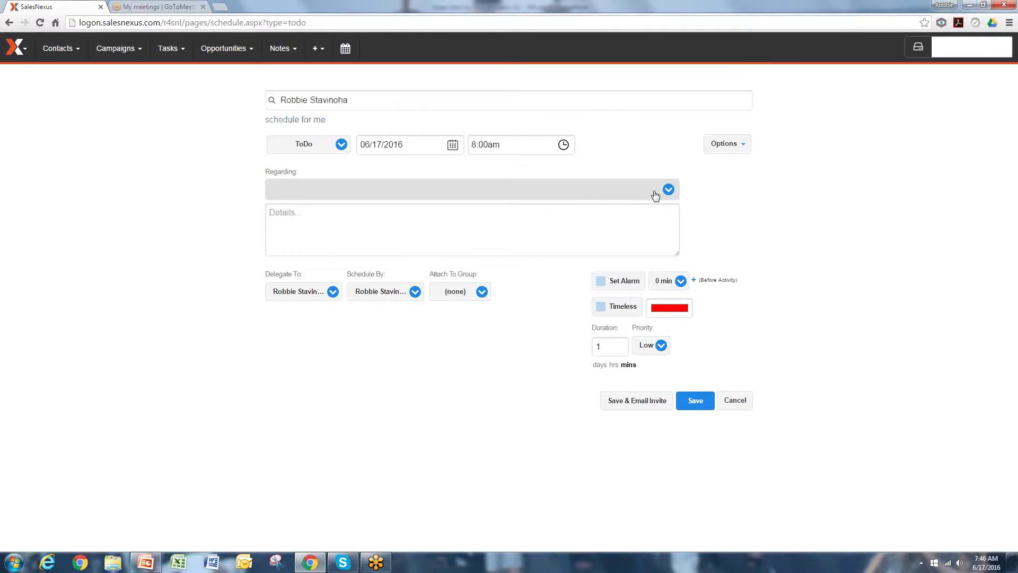
Set the ToDo's regarding to "Cold Call", enter "make test calls" as its details and save it.
{"action": "left_click", "coordinate": [603, 192]}
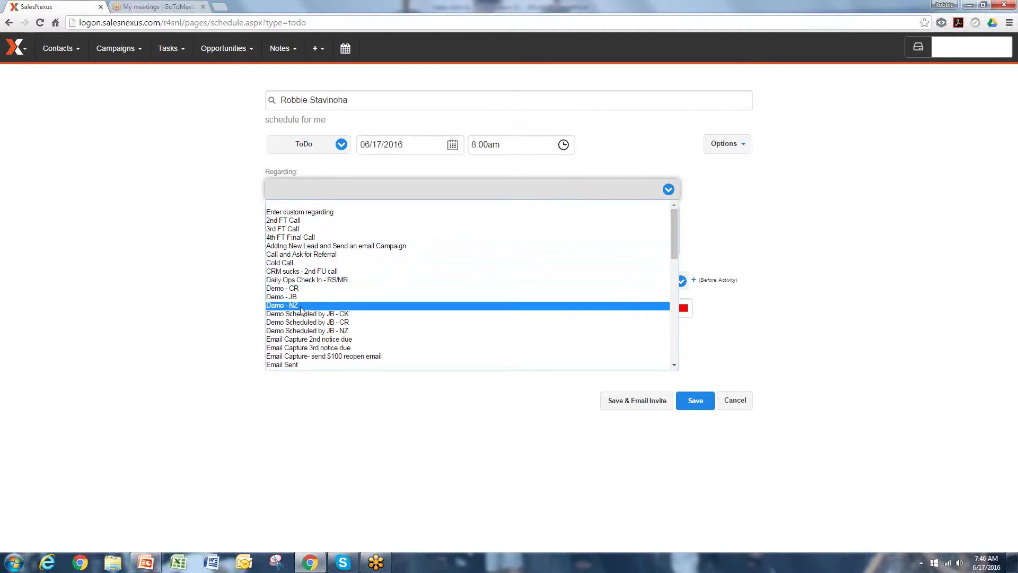
{"action": "left_click", "coordinate": [300, 264]}
{"action": "left_click", "coordinate": [387, 219]}
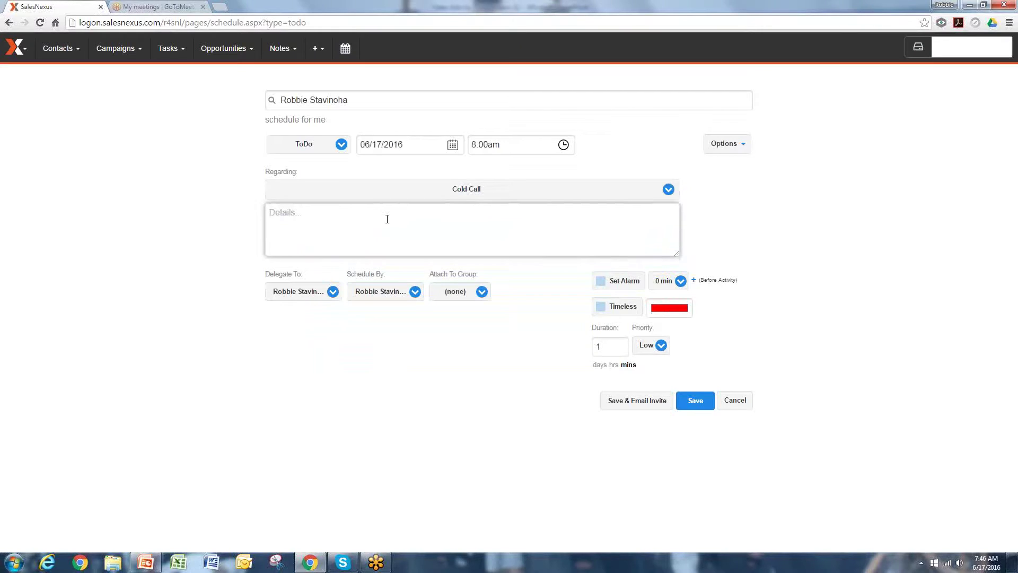
{"action": "type", "text": "make test calls"}
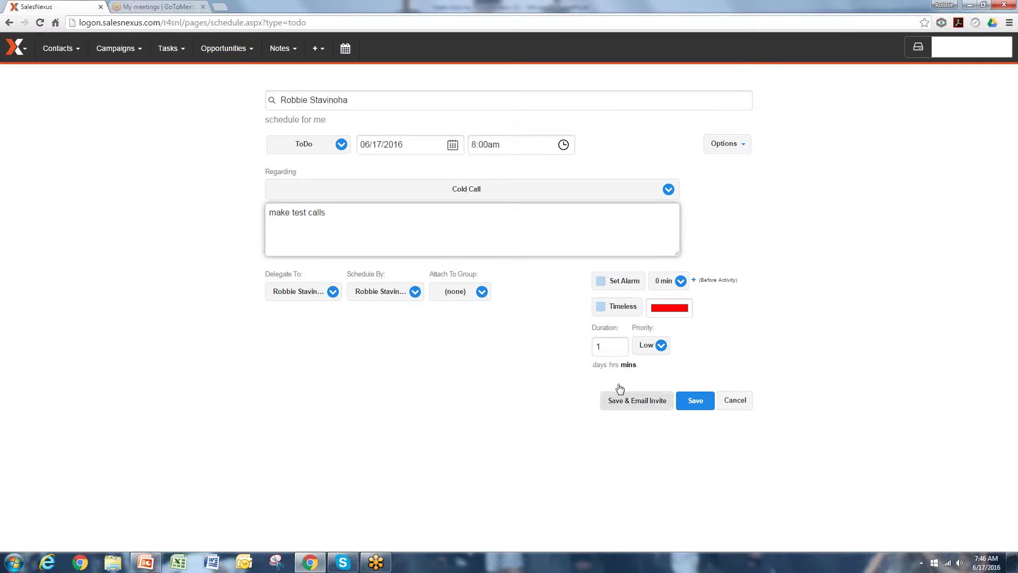
{"action": "left_click", "coordinate": [696, 401]}
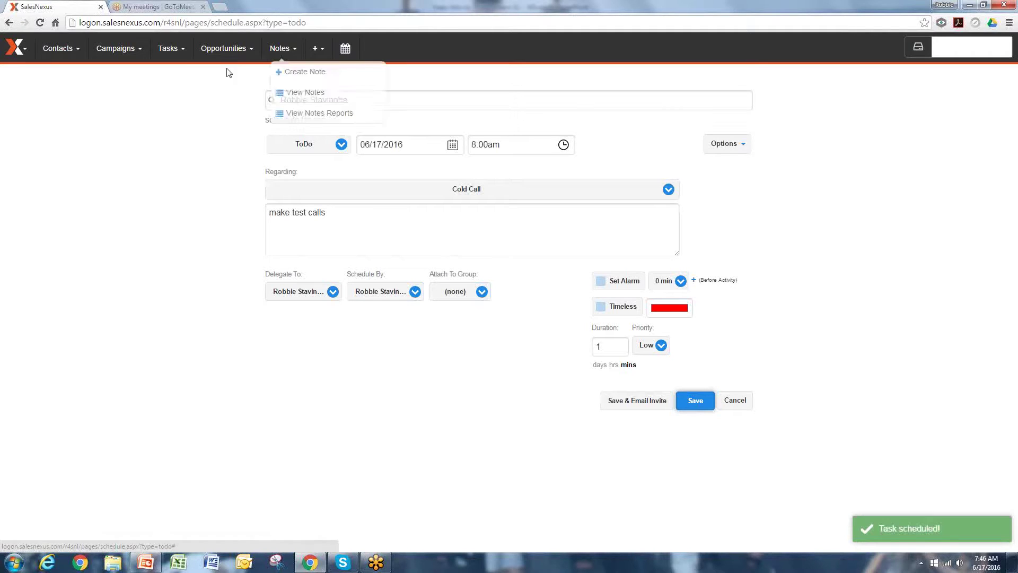
Review the task list and the calendar, and open the 6:30 "Record R4 Quick Videos_by function" ToDo from the calendar.
{"action": "mouse_move", "coordinate": [182, 53]}
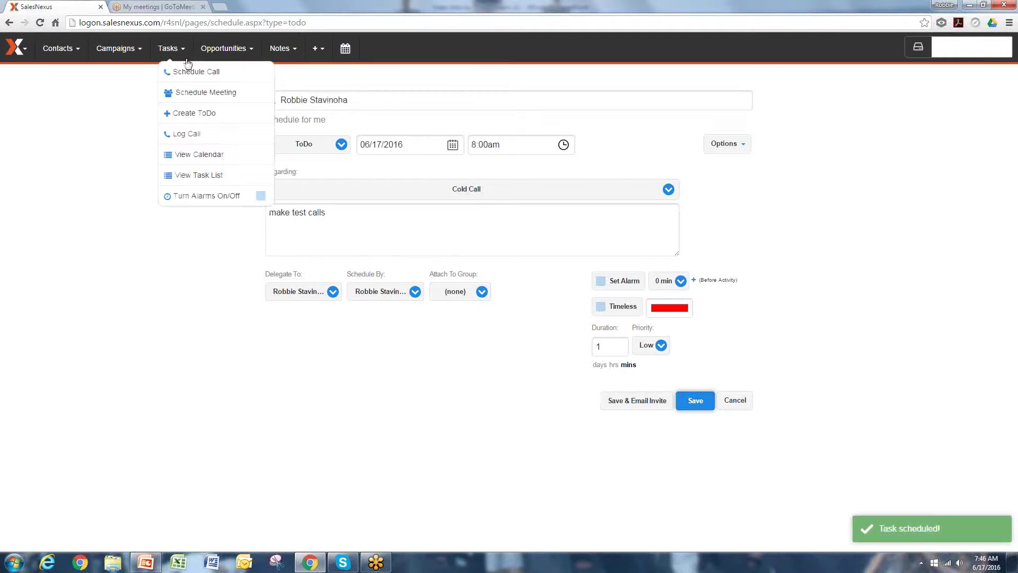
{"action": "left_click", "coordinate": [210, 174]}
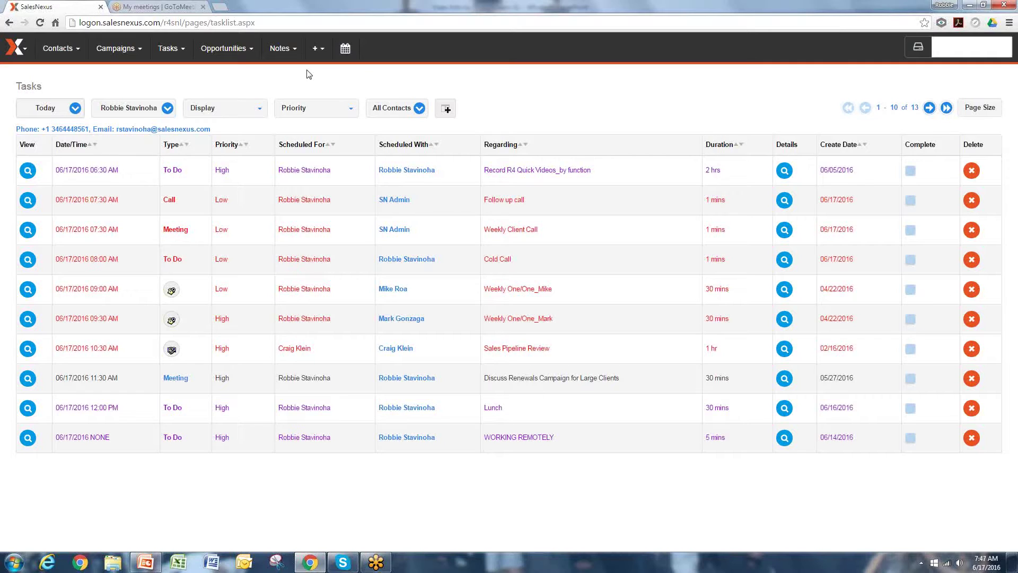
{"action": "left_click", "coordinate": [169, 49]}
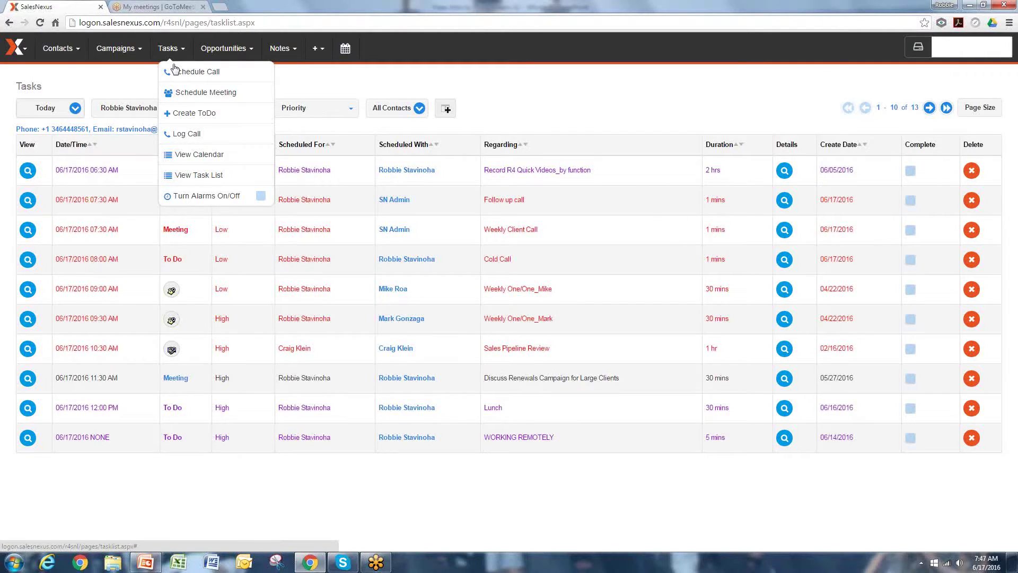
{"action": "left_click", "coordinate": [216, 159]}
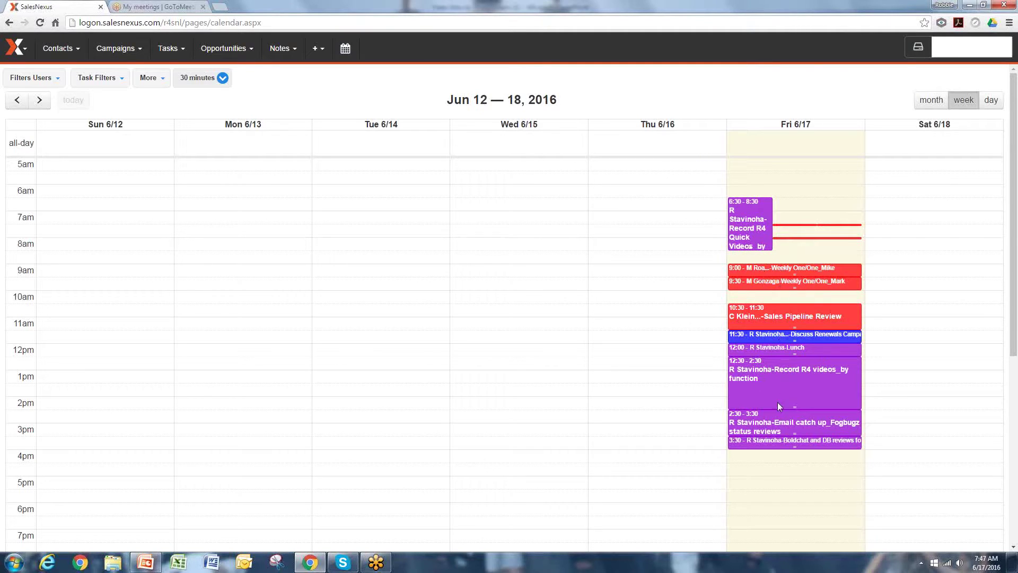
{"action": "left_click", "coordinate": [761, 215]}
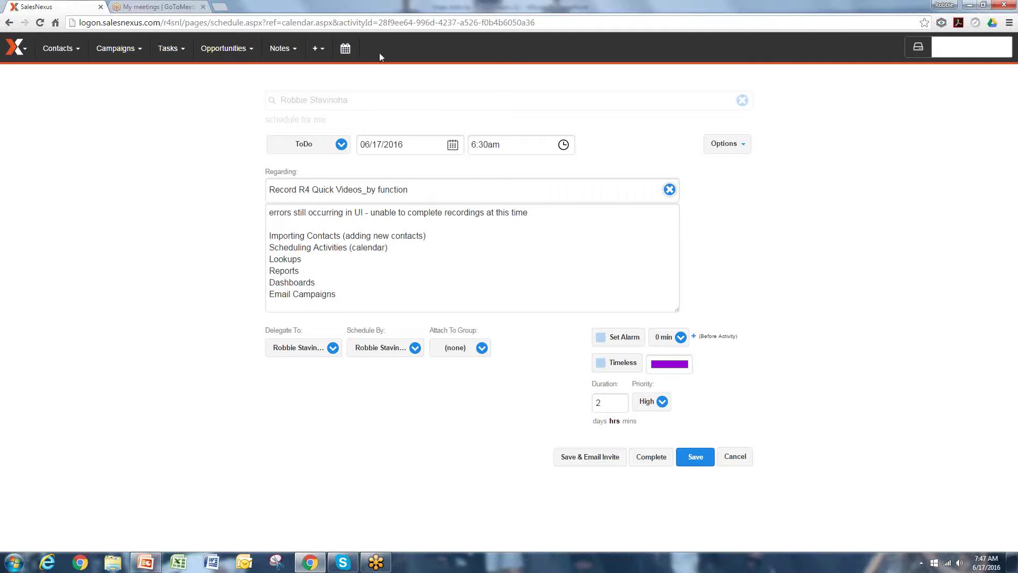
Mark the "Weekly Client Call" meeting in the task list as completed and save it with a follow-up.
{"action": "mouse_move", "coordinate": [182, 57]}
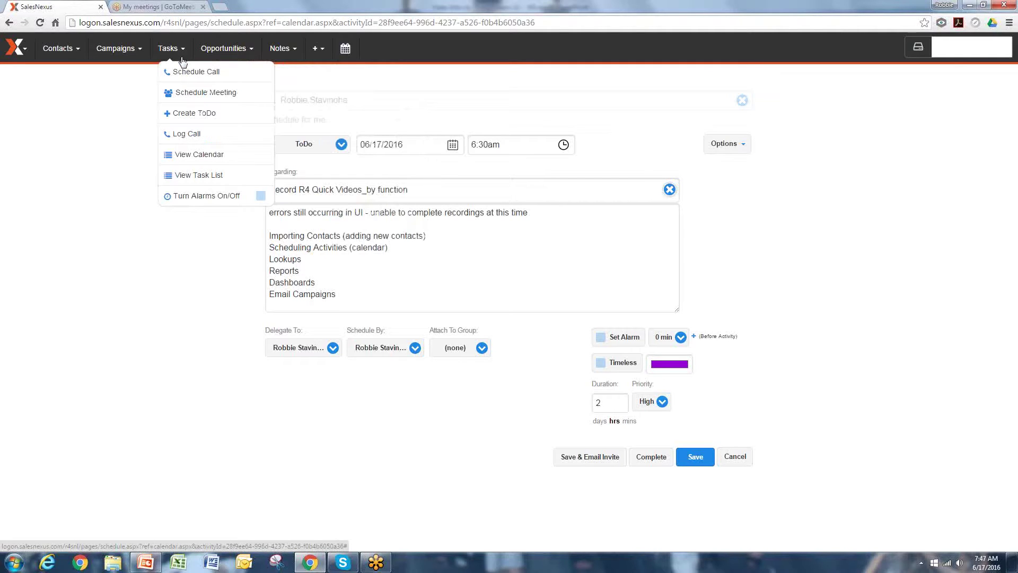
{"action": "left_click", "coordinate": [196, 178]}
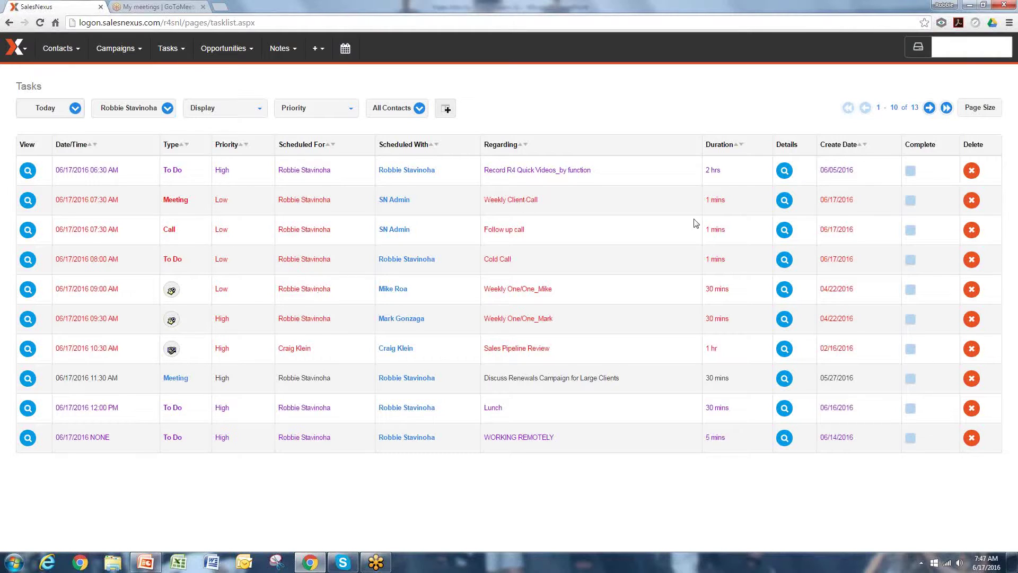
{"action": "left_click", "coordinate": [930, 208]}
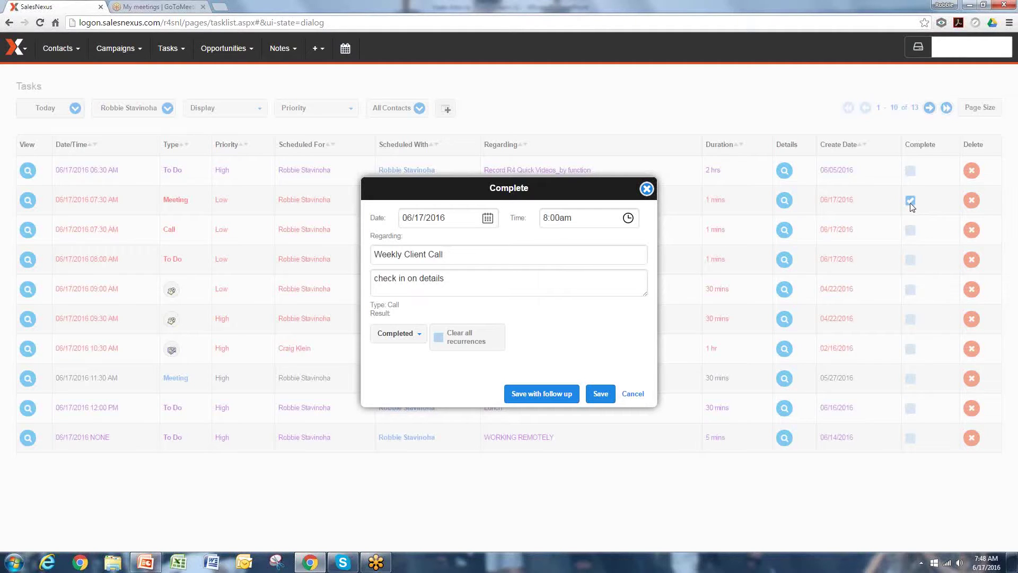
{"action": "left_click", "coordinate": [419, 334]}
{"action": "left_click", "coordinate": [421, 338]}
{"action": "left_click", "coordinate": [541, 398]}
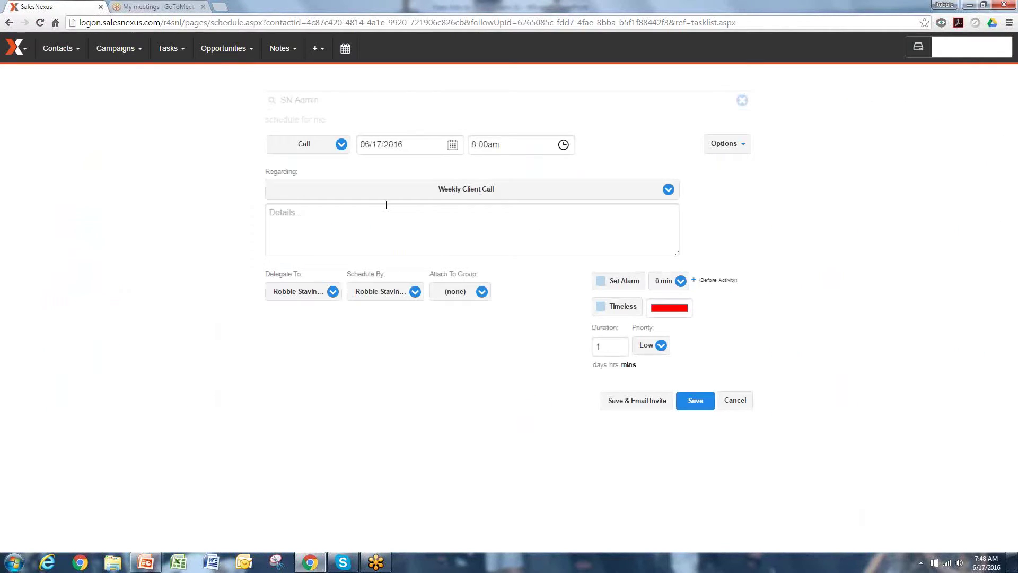
Make the follow-up a ToDo dated 06/18/2016 with the details "final follow up" and save it.
{"action": "left_click", "coordinate": [321, 150]}
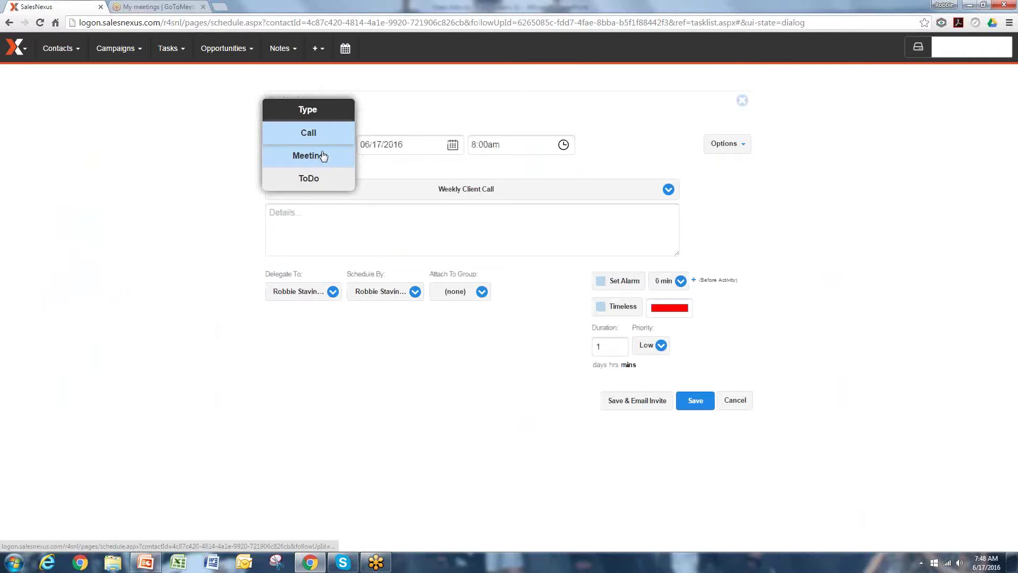
{"action": "left_click", "coordinate": [317, 180]}
{"action": "left_click", "coordinate": [452, 145]}
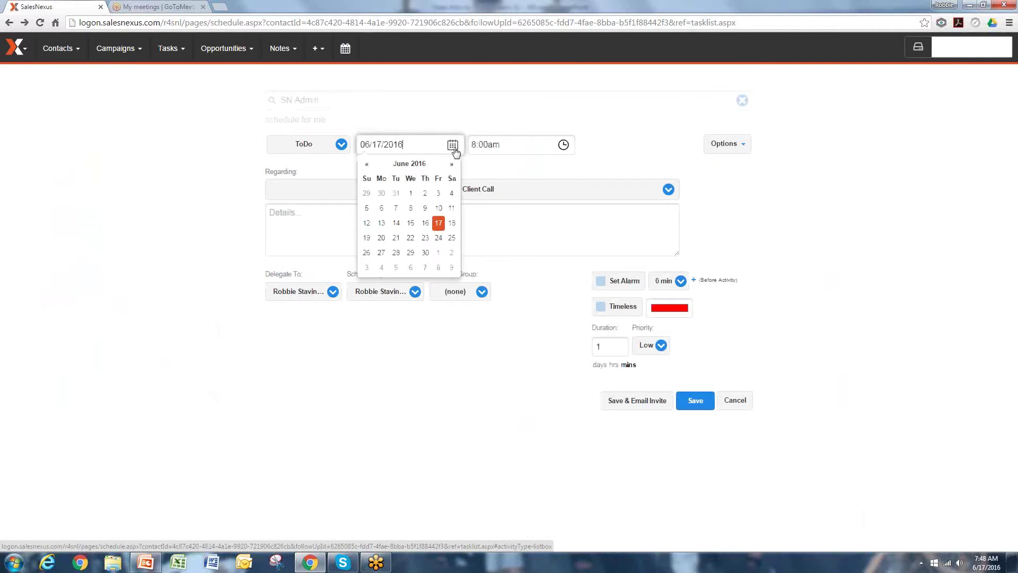
{"action": "left_click", "coordinate": [451, 223]}
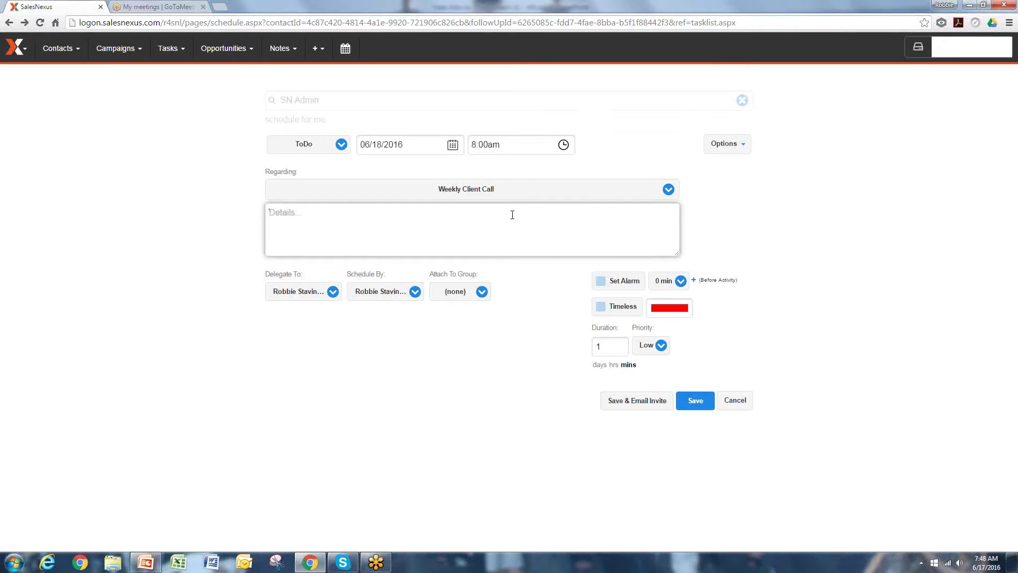
{"action": "type", "text": "final follow up"}
{"action": "left_click", "coordinate": [695, 403]}
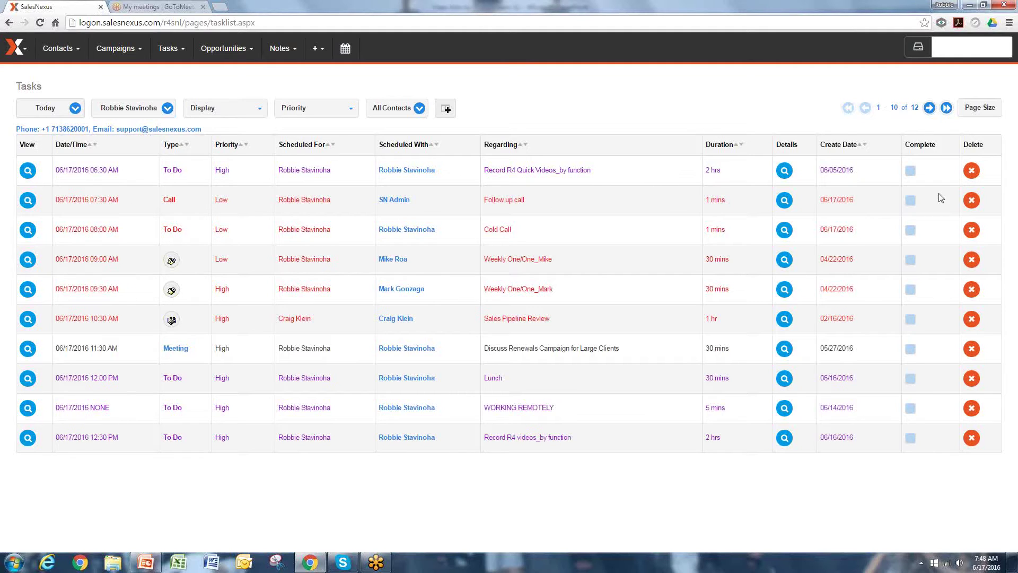
Delete the "Follow up call" and "Cold Call" tasks from the task list.
{"action": "left_click", "coordinate": [972, 201]}
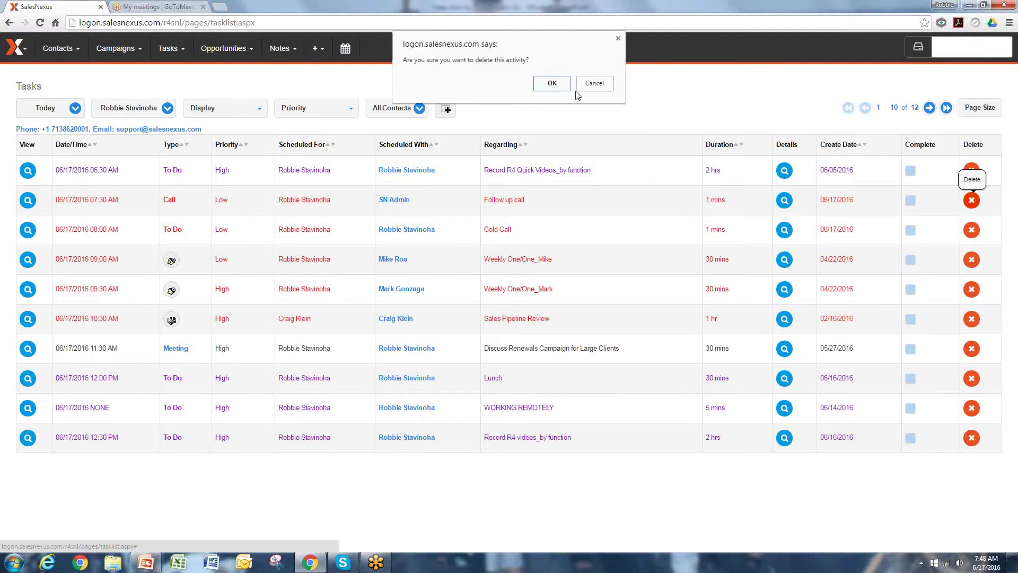
{"action": "left_click", "coordinate": [552, 83]}
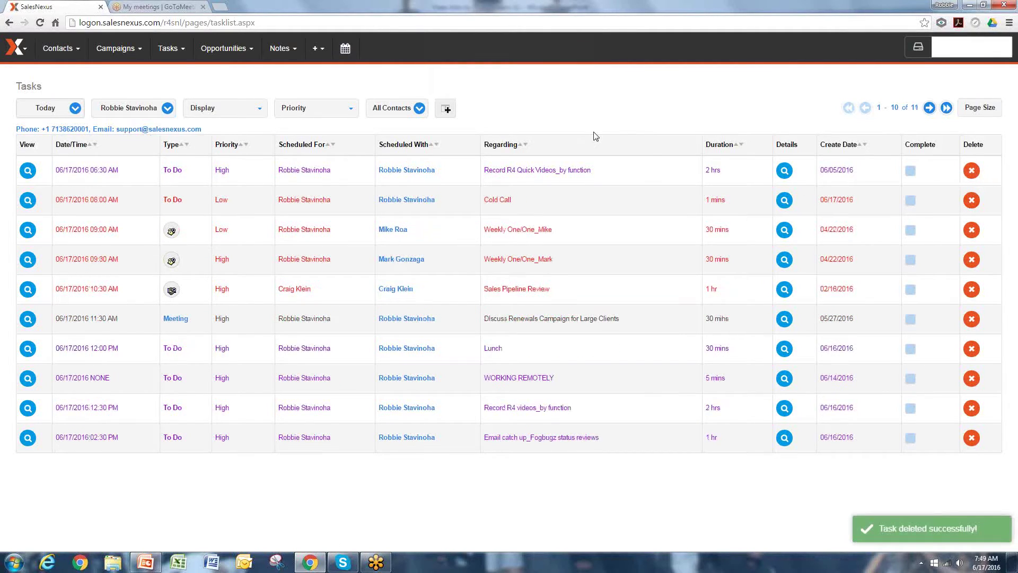
{"action": "left_click", "coordinate": [972, 200]}
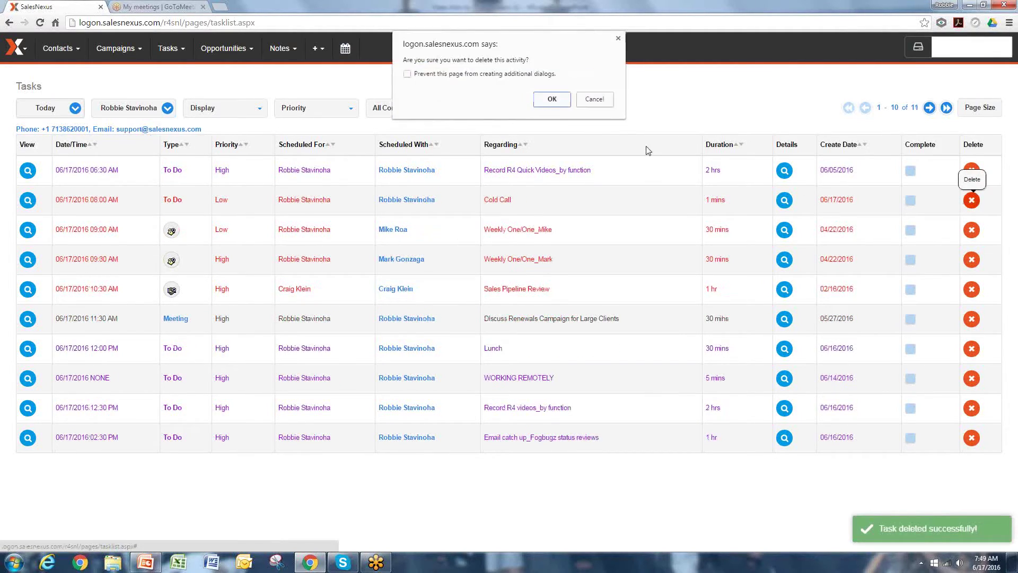
{"action": "left_click", "coordinate": [558, 101]}
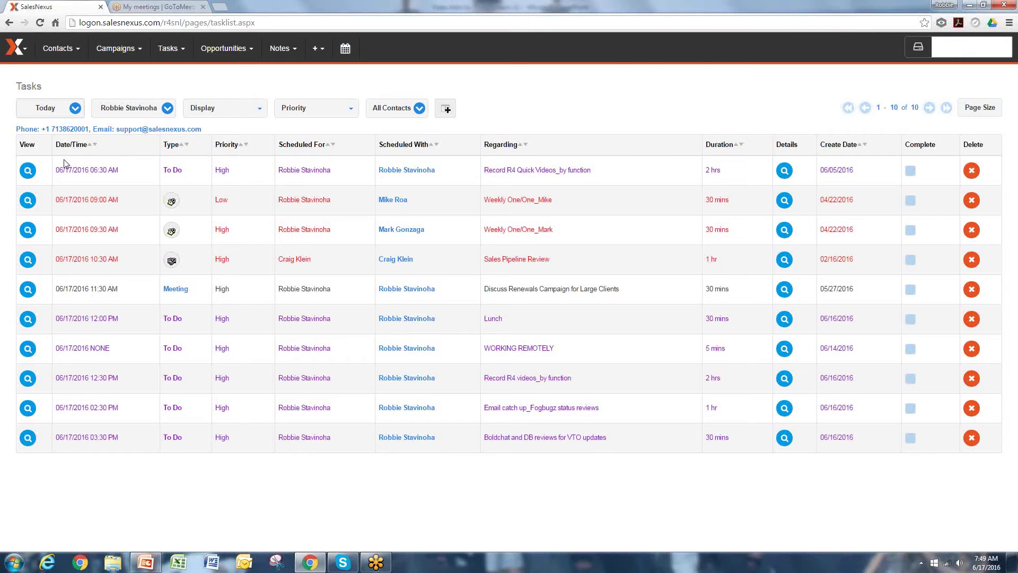
Open the task list's column selection and add Create Timestamp to the columns to view.
{"action": "left_click", "coordinate": [449, 111]}
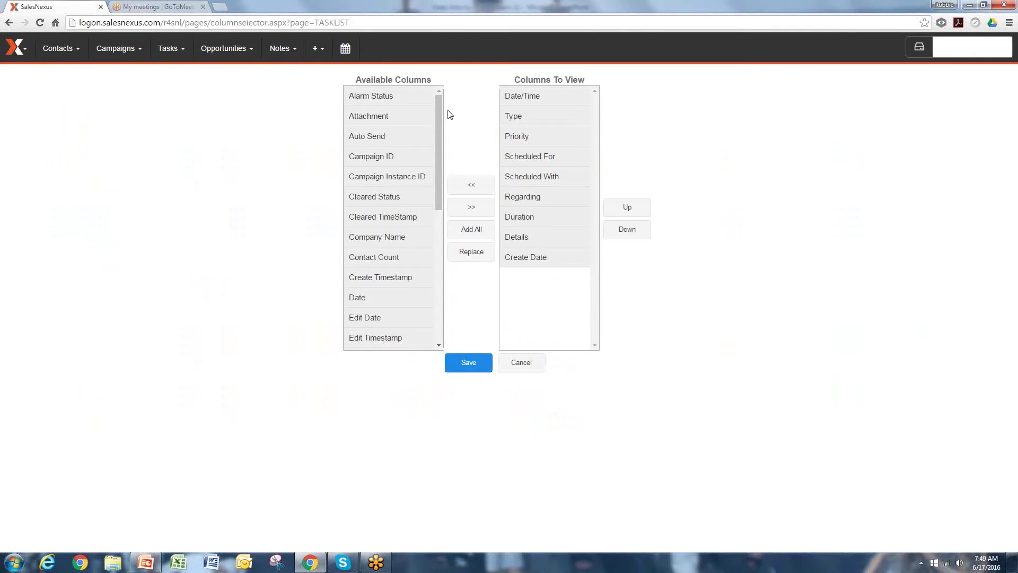
{"action": "left_click", "coordinate": [430, 115]}
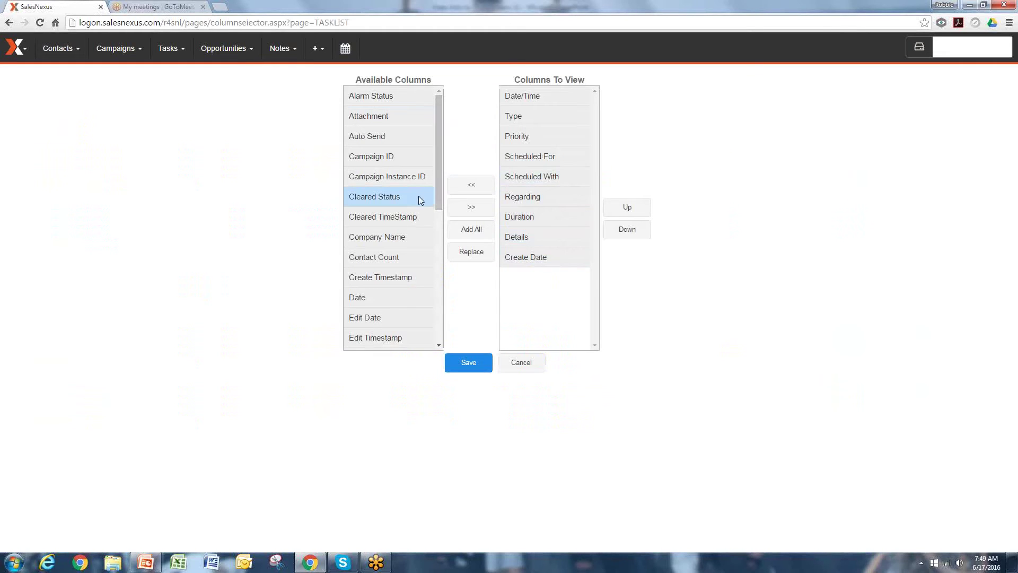
{"action": "left_click", "coordinate": [395, 271]}
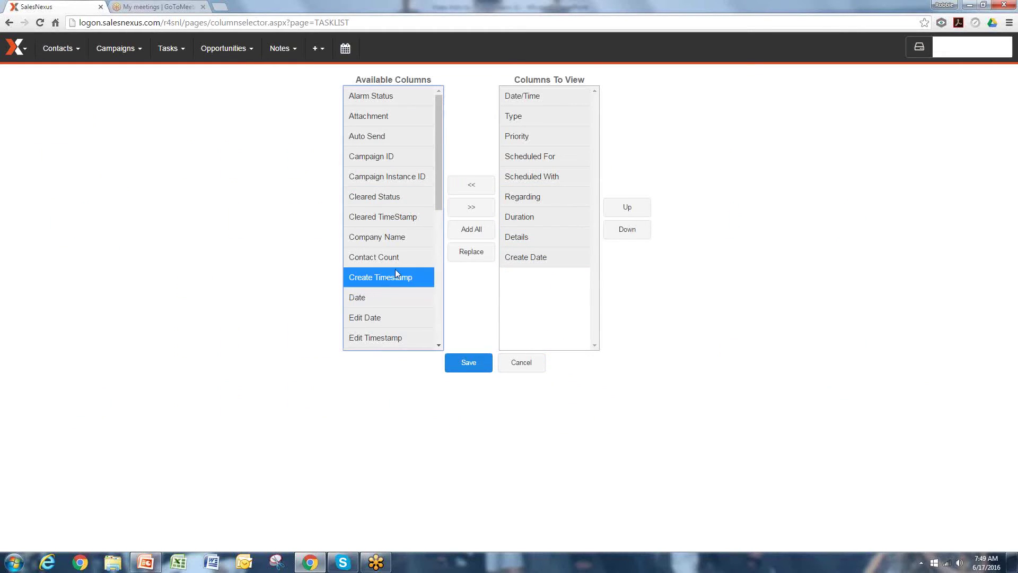
{"action": "double_click", "coordinate": [396, 273]}
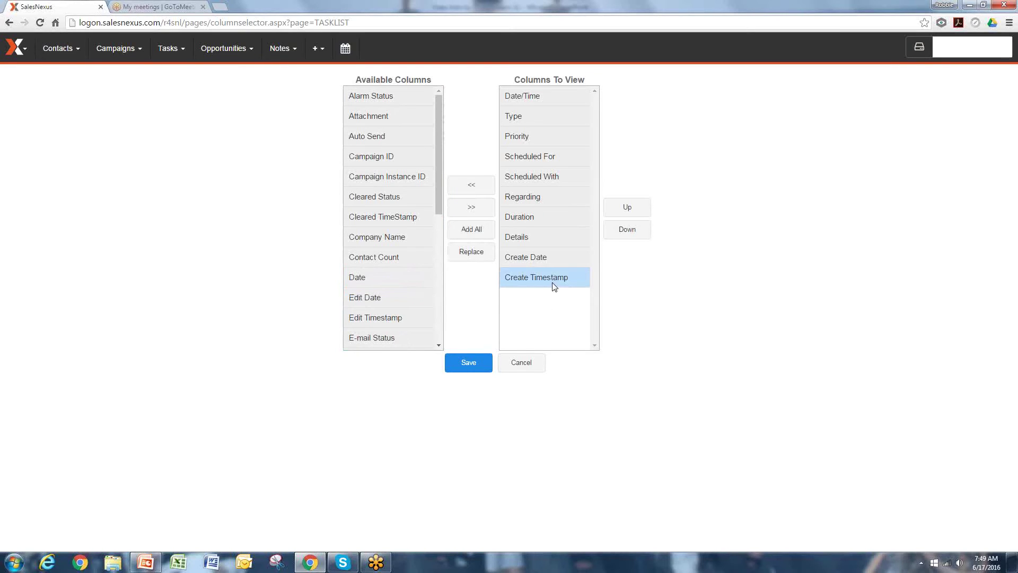
Move Create Timestamp to the first place among the viewed columns and save the task list's column layout.
{"action": "left_click", "coordinate": [633, 211]}
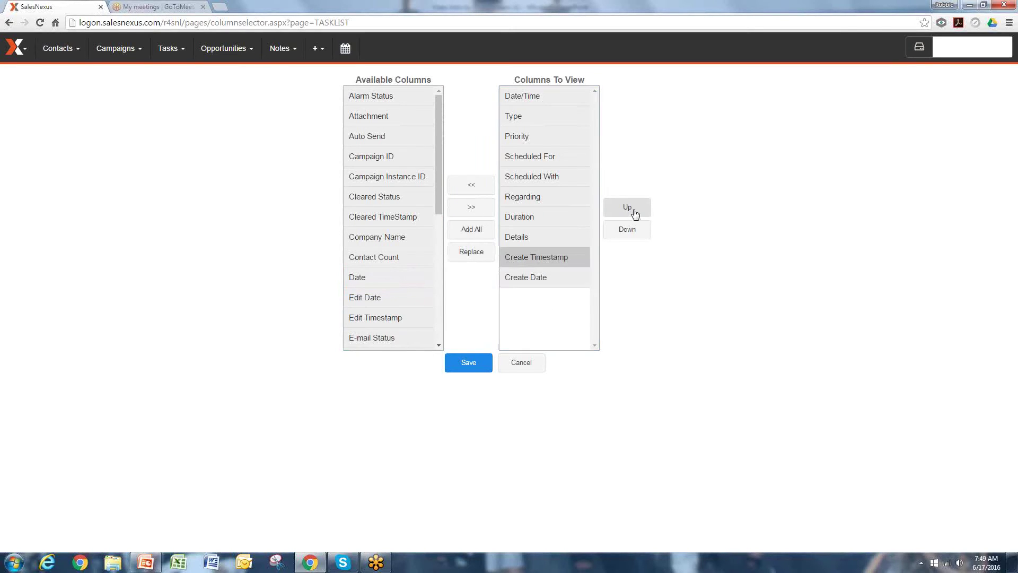
{"action": "left_click", "coordinate": [633, 212]}
{"action": "left_click", "coordinate": [633, 212]}
{"action": "left_click", "coordinate": [634, 213]}
{"action": "left_click", "coordinate": [634, 213]}
{"action": "left_click", "coordinate": [635, 213]}
{"action": "left_click", "coordinate": [634, 213]}
{"action": "left_click", "coordinate": [634, 214]}
{"action": "left_click", "coordinate": [634, 213]}
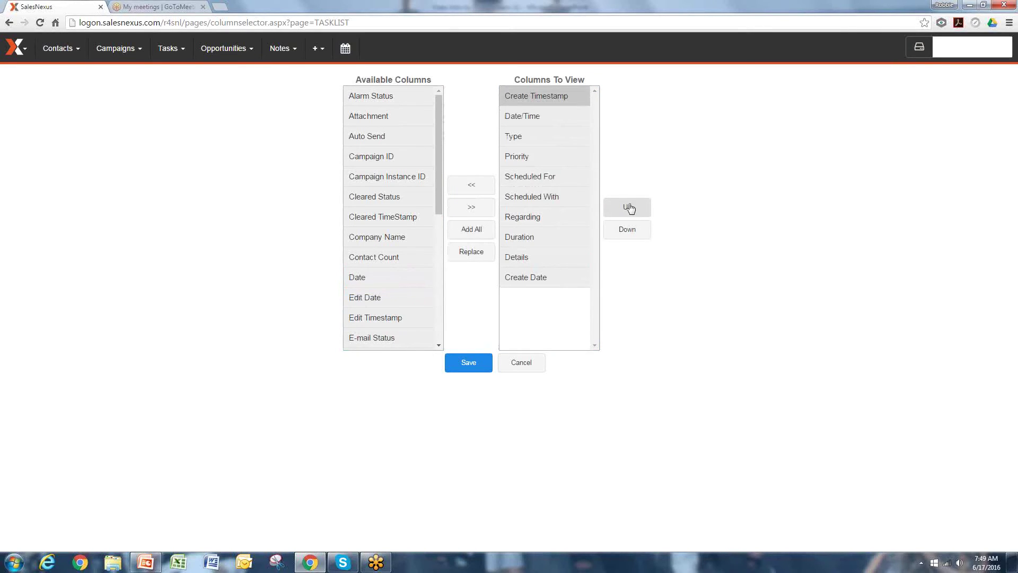
{"action": "left_click", "coordinate": [472, 368]}
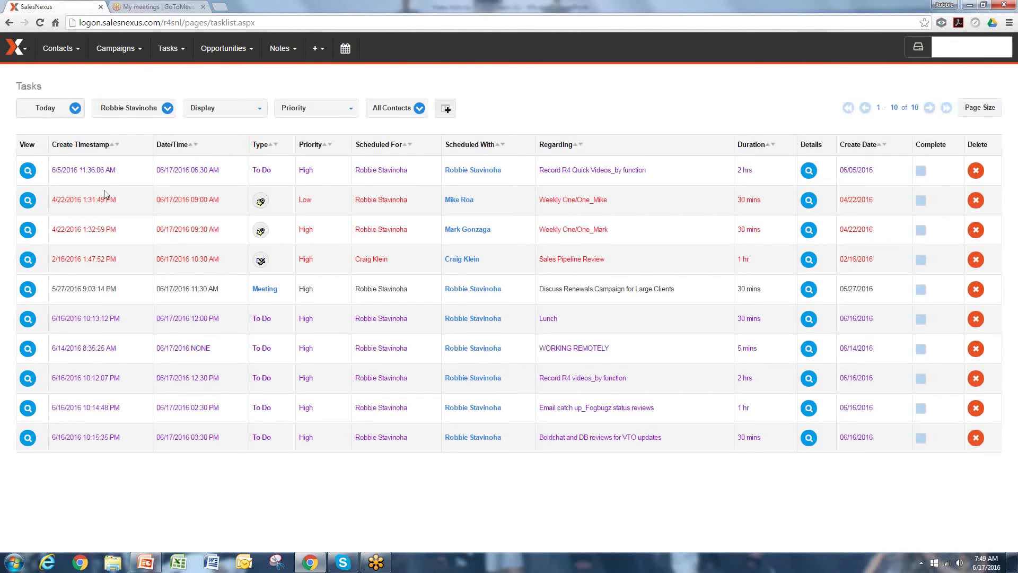
{"action": "left_click_drag", "start_coordinate": [99, 378], "coordinate": [98, 438]}
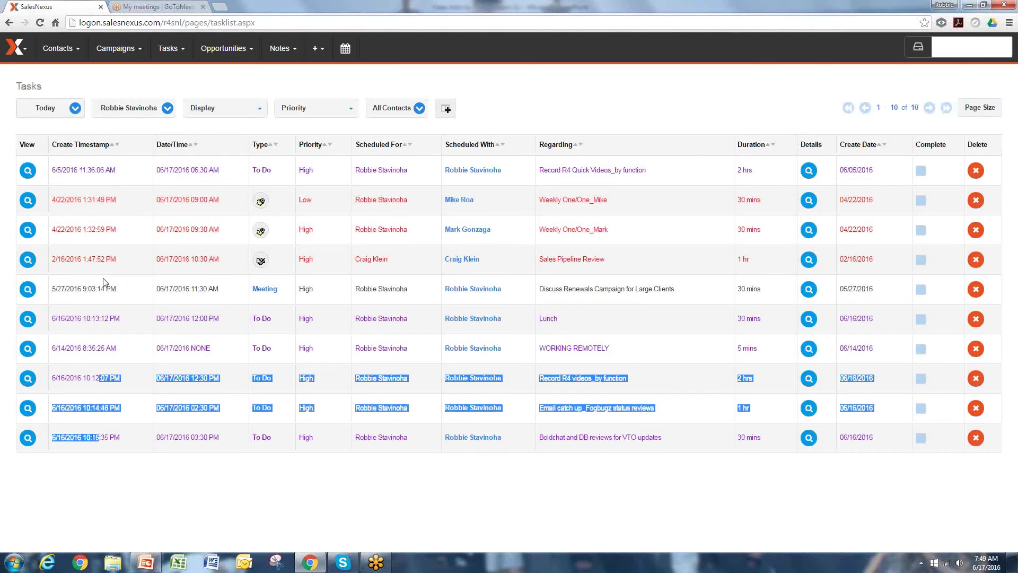